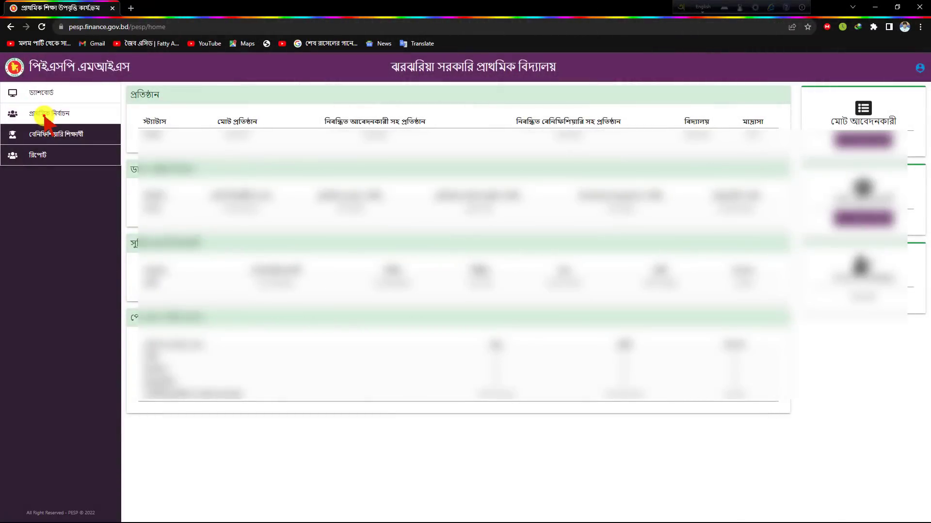
Open the new student entry form (নতুন শিক্ষার্থী এন্ট্রি) and examine the mother's and father's mobile number fields
left_click(45, 115)
left_click(44, 131)
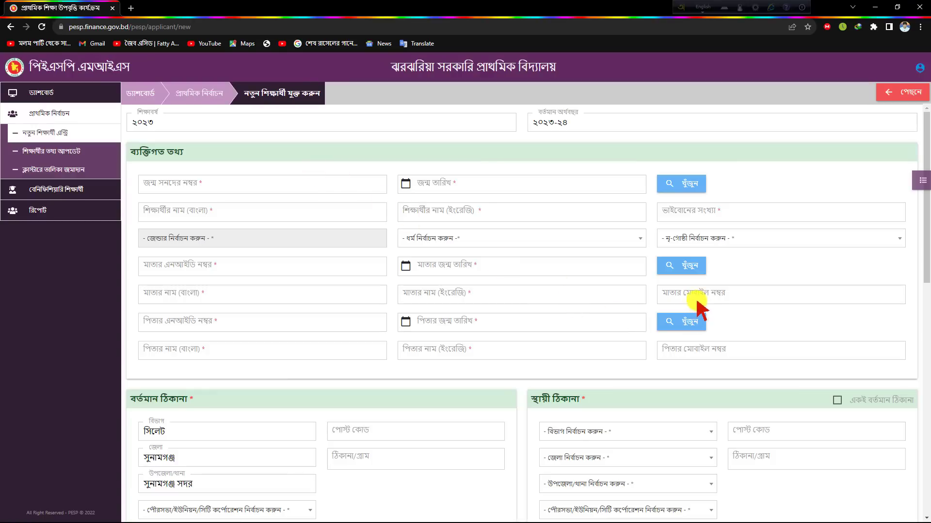
left_click(697, 302)
left_click(677, 355)
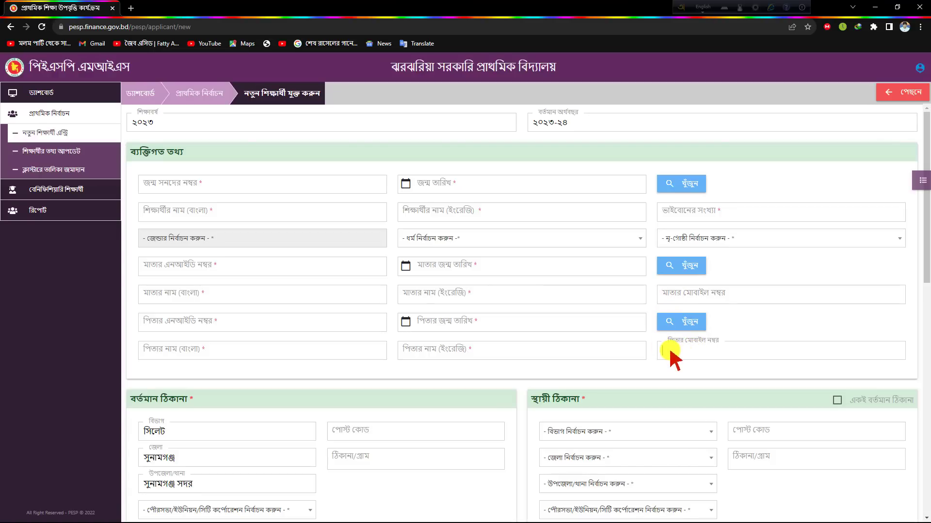
left_click(679, 292)
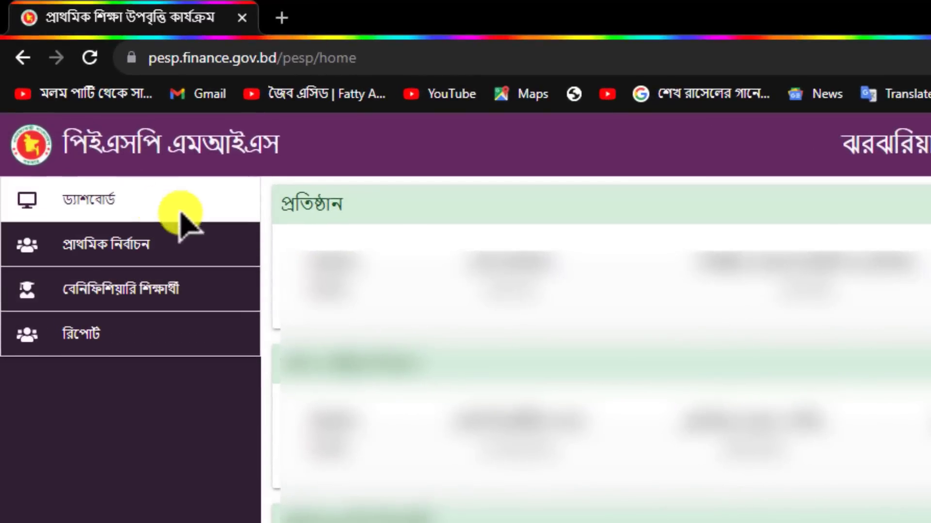
Open নতুন শিক্ষার্থী এন্ট্রি under প্রাথমিক নির্বাচন and look over the form from the birth certificate number to the guardian details
left_click(77, 245)
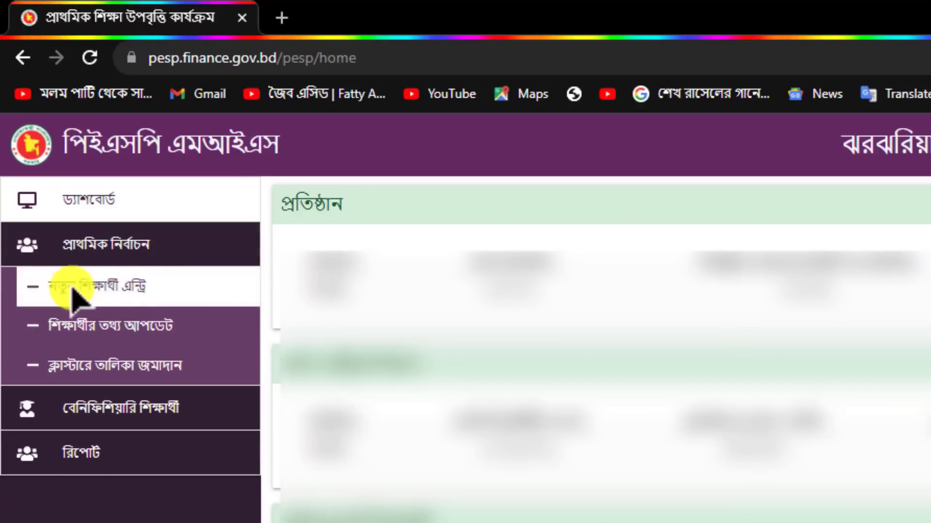
left_click(131, 283)
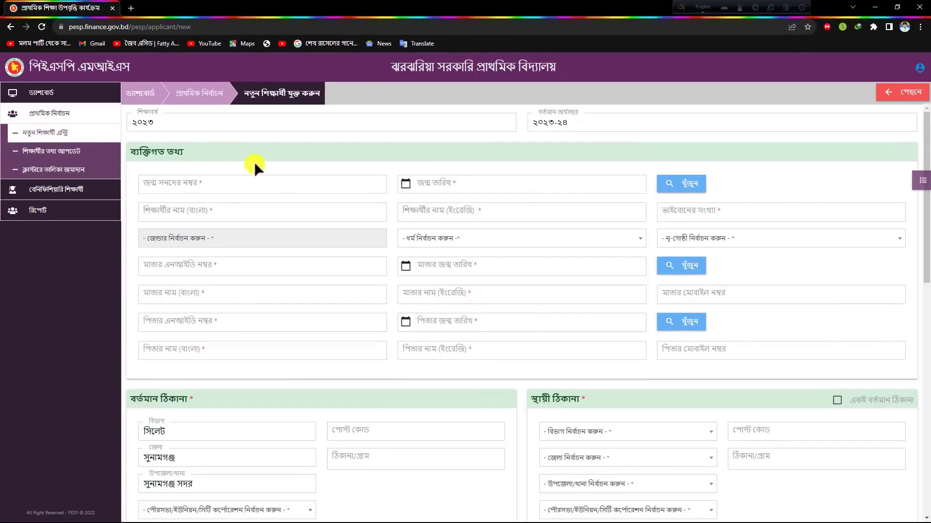
left_click(153, 184)
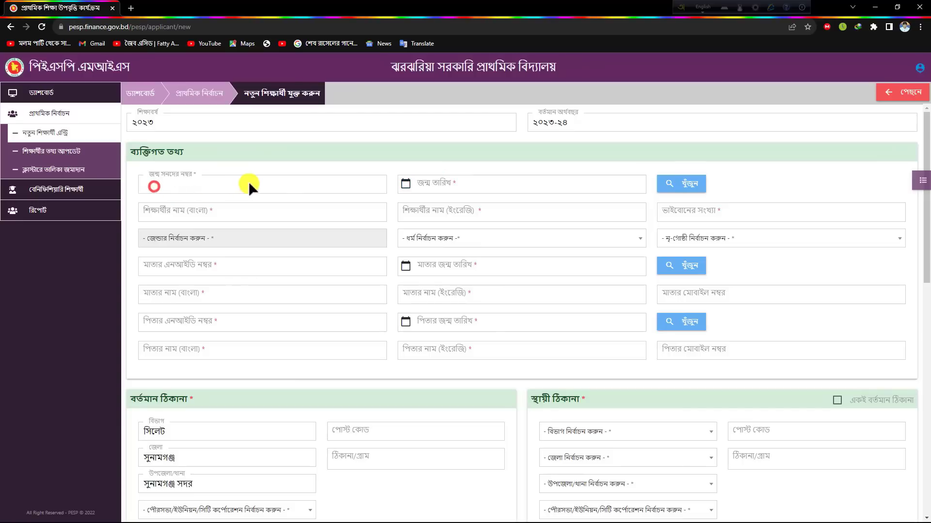
left_click(215, 213)
scroll(225, 292, "down", 1)
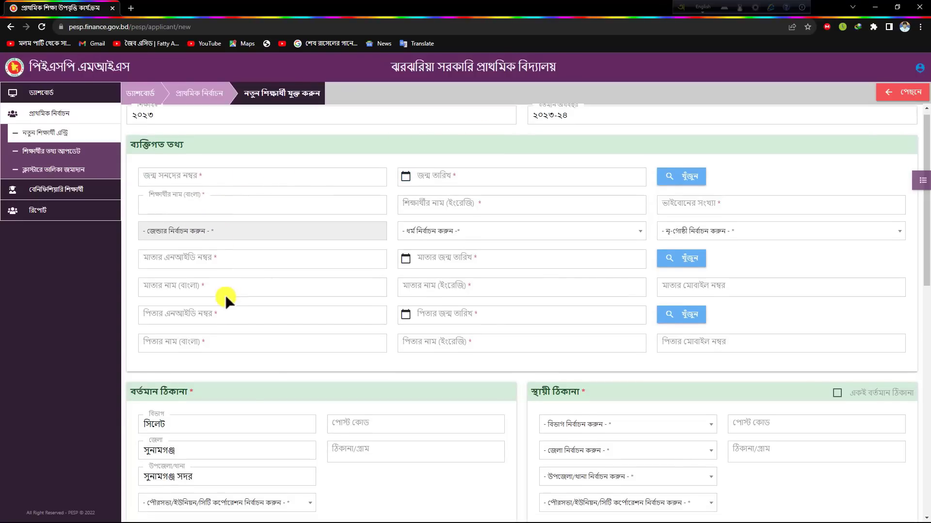
scroll(225, 293, "down", 15)
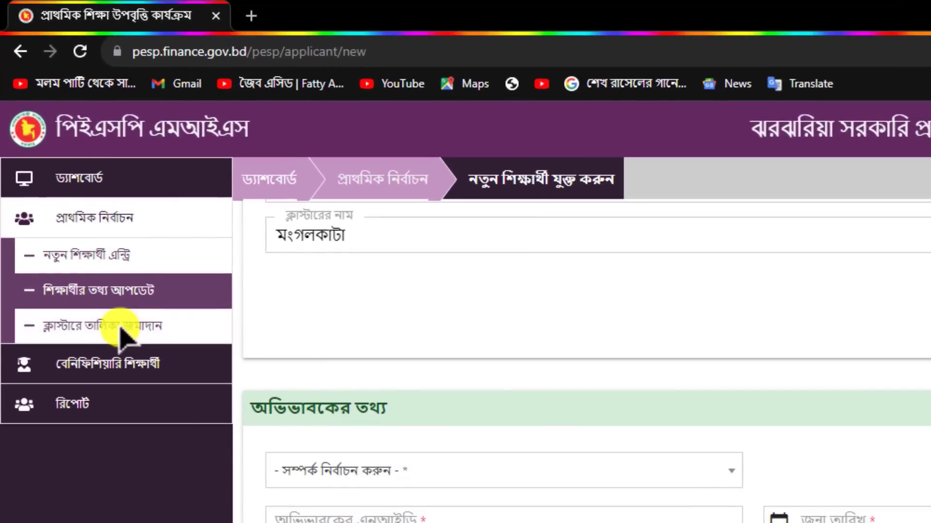
Open the student information update list (শিক্ষার্থীর তথ্য আপডেট) and examine the first student's row
left_click(94, 324)
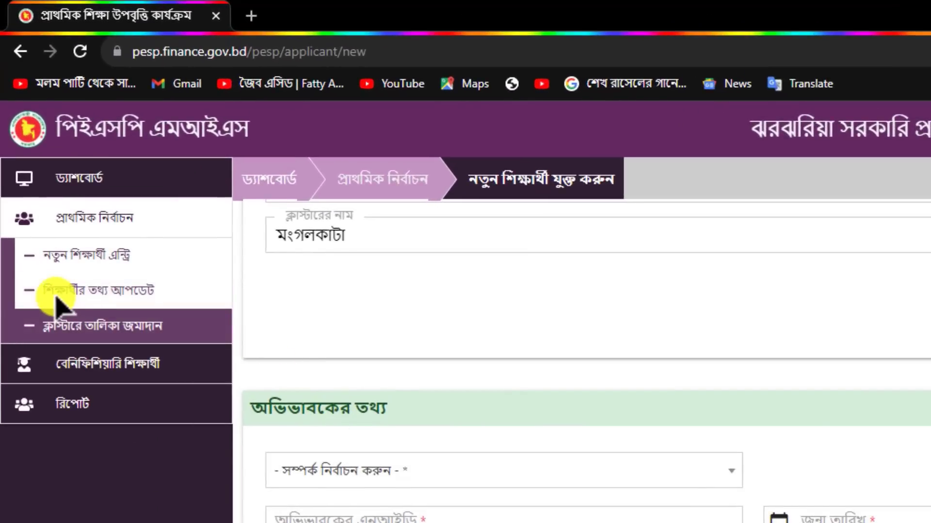
left_click(102, 302)
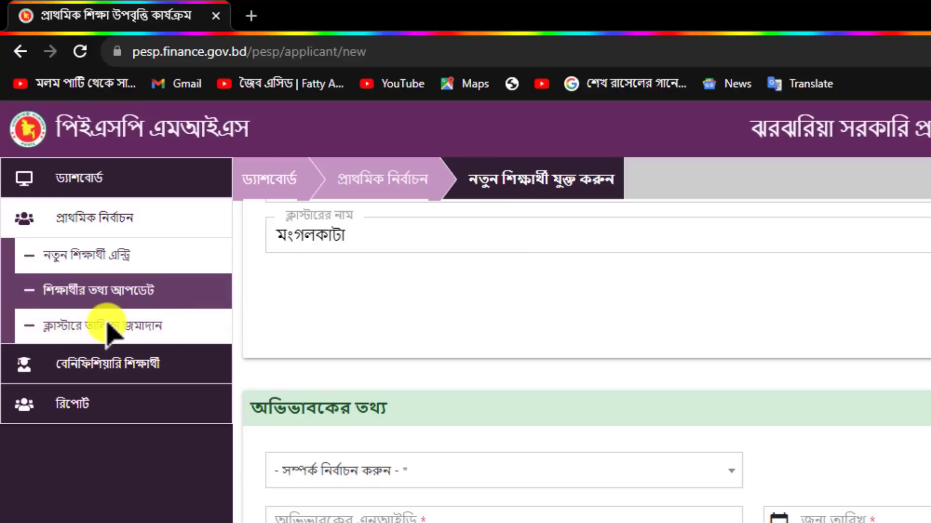
left_click(77, 297)
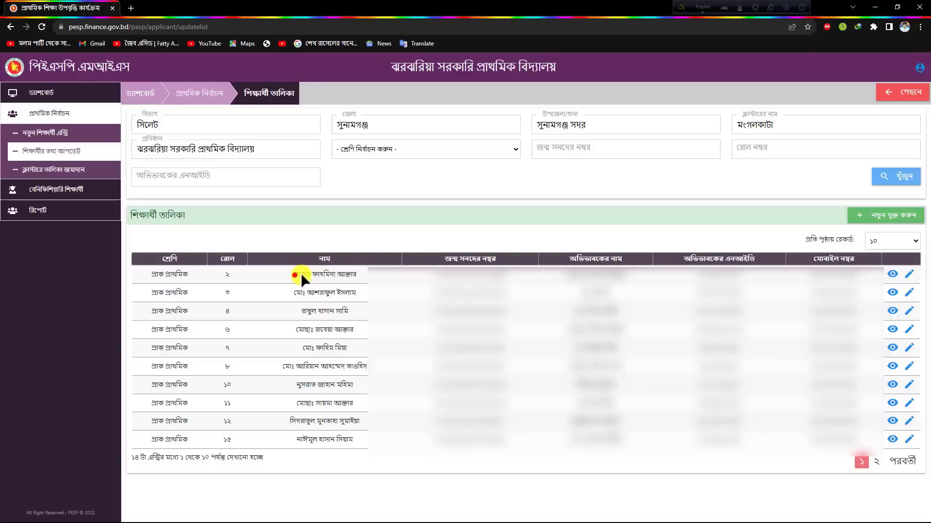
left_click_drag(294, 273, 362, 275)
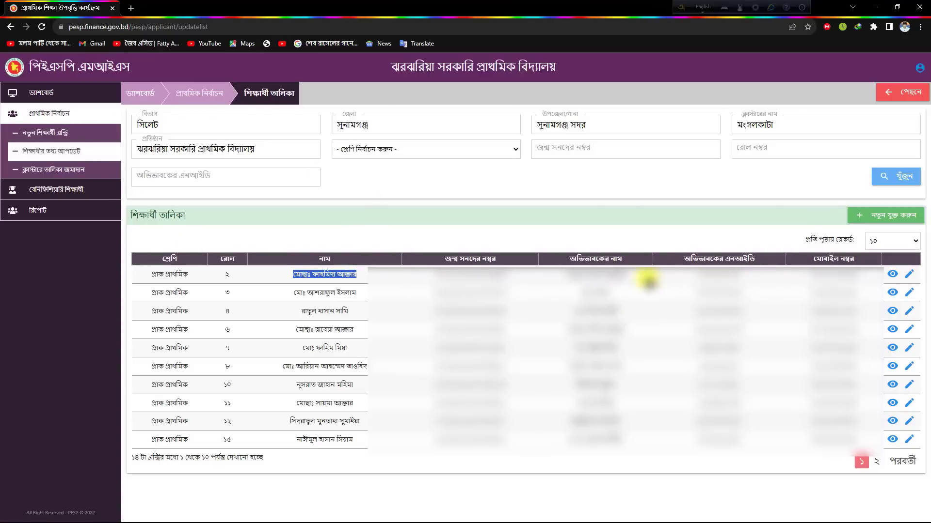
left_click(378, 273)
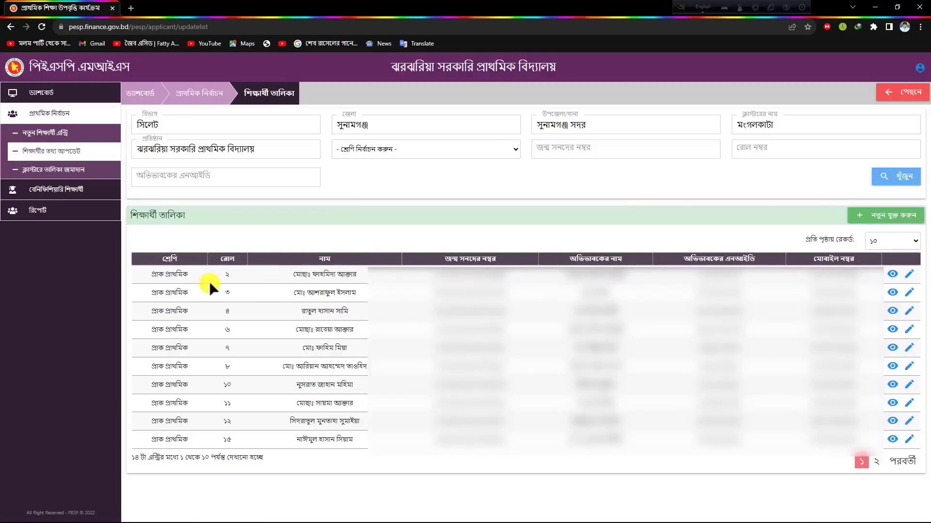
Open the cluster submission list (ক্লাস্টারে তালিকা জমাদান) and select all students listed on the page
left_click(51, 170)
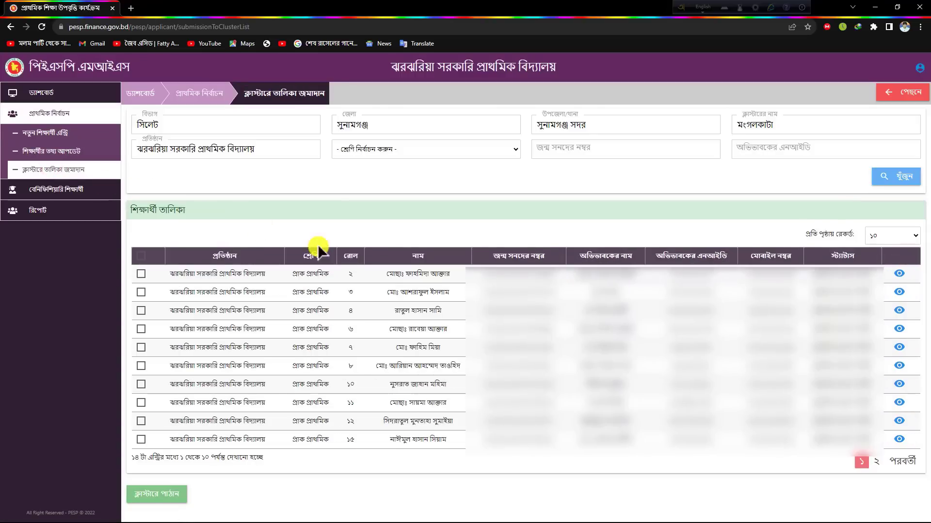
left_click_drag(384, 273, 454, 272)
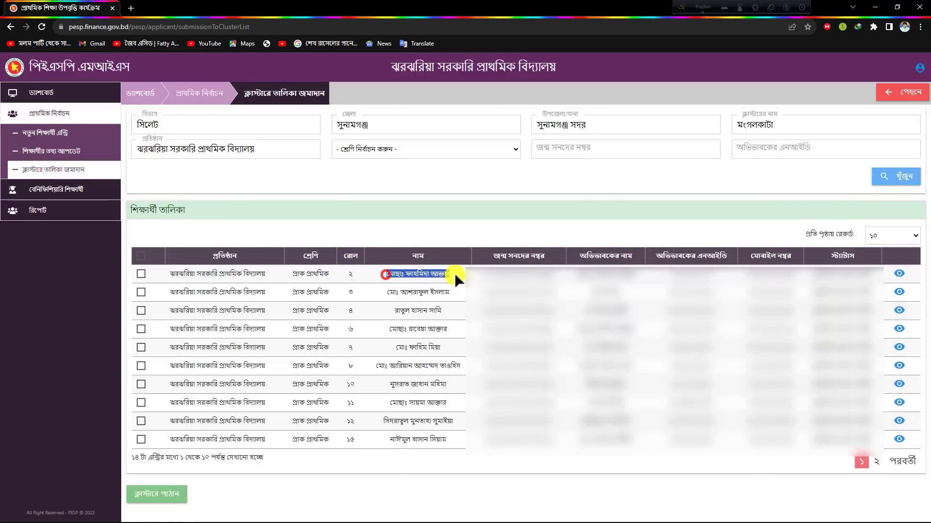
left_click(455, 272)
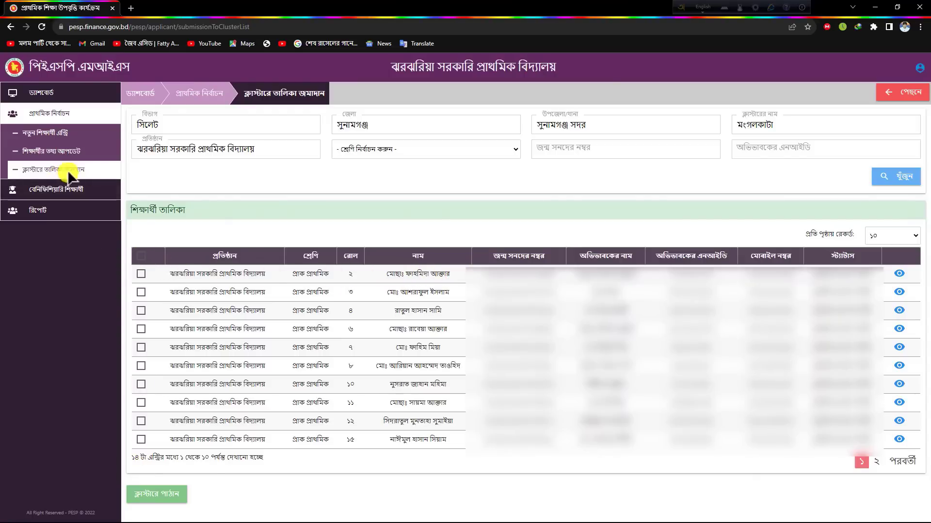
left_click(140, 254)
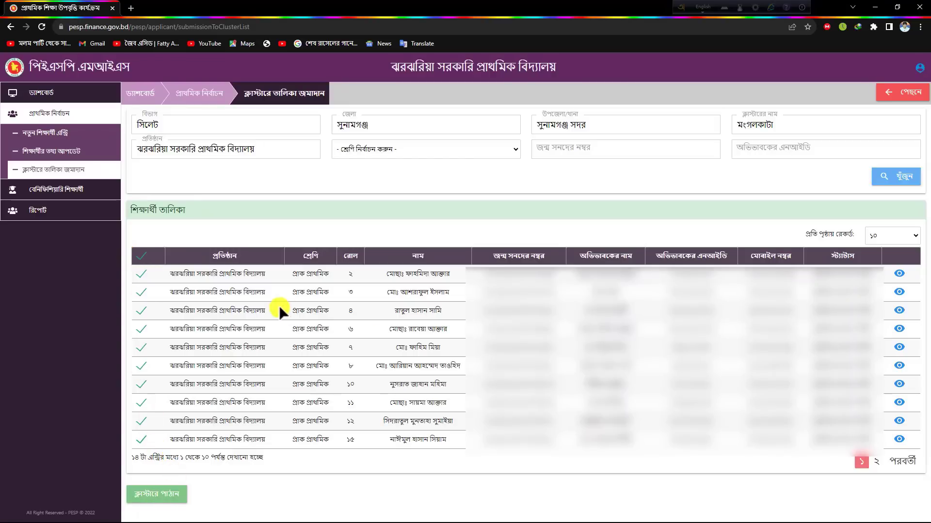
Compare the student update and cluster submission lists, and examine the update list's class, birth certificate, roll number and guardian NID filters
left_click(71, 150)
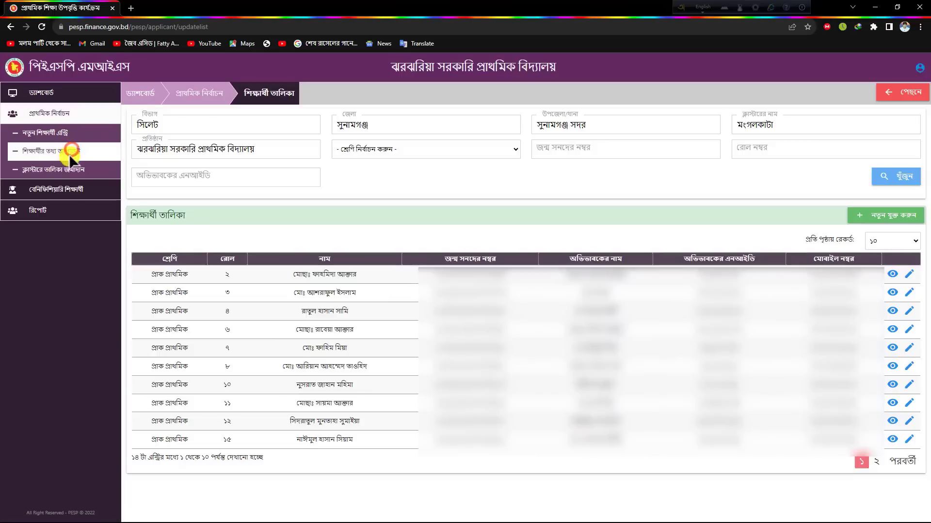
left_click(67, 168)
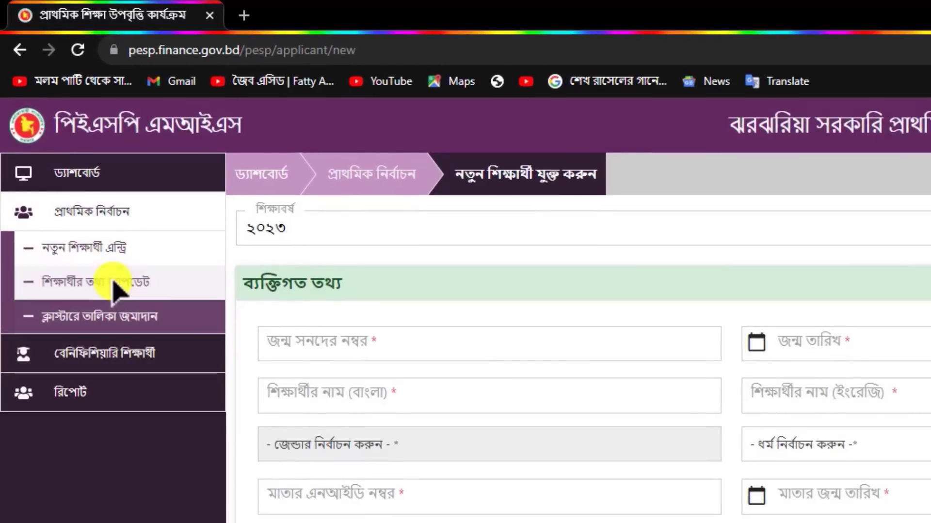
left_click(114, 283)
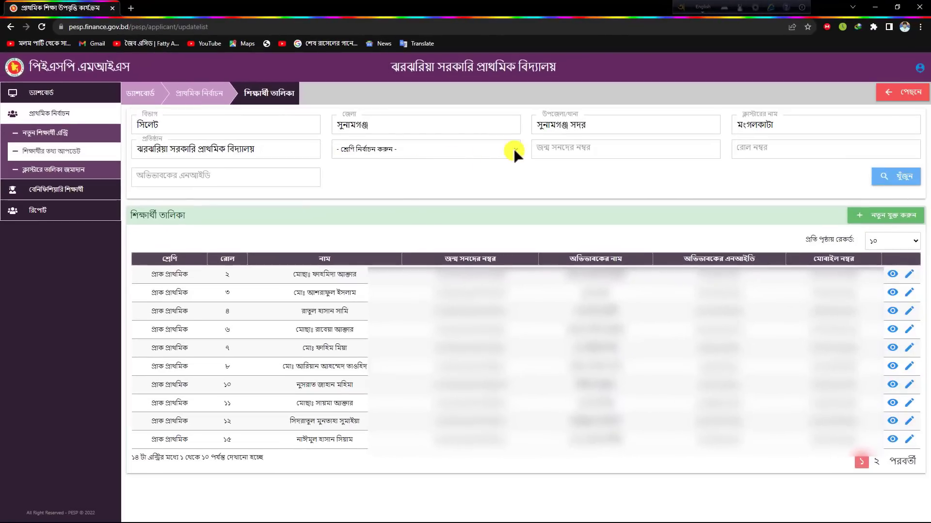
left_click(513, 148)
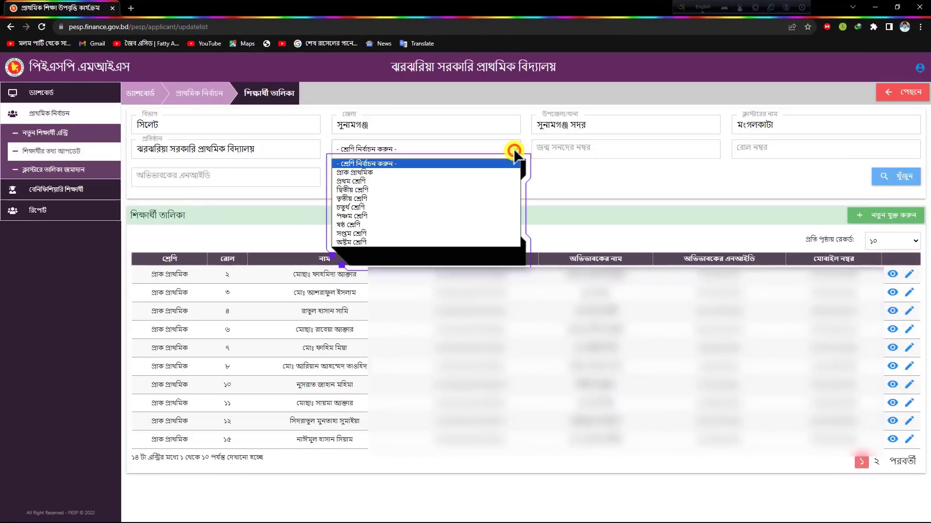
left_click(513, 150)
left_click(565, 148)
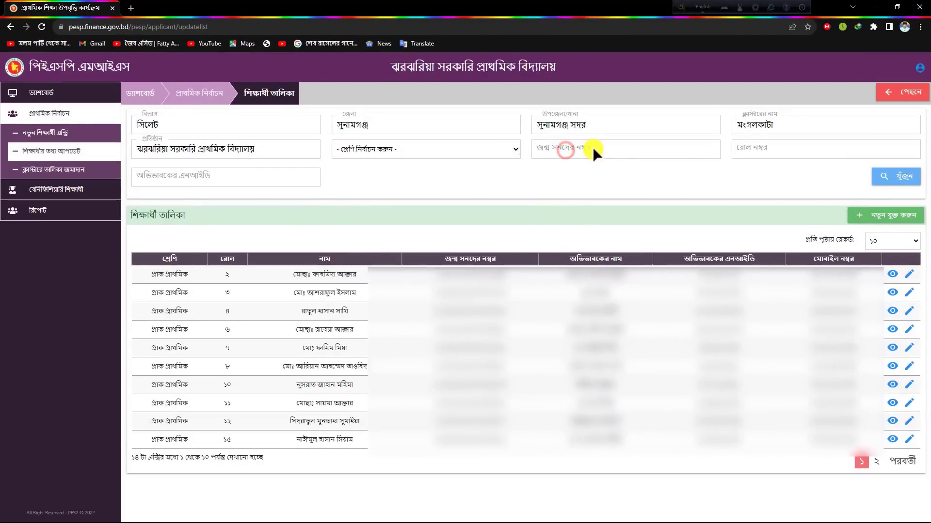
left_click(788, 150)
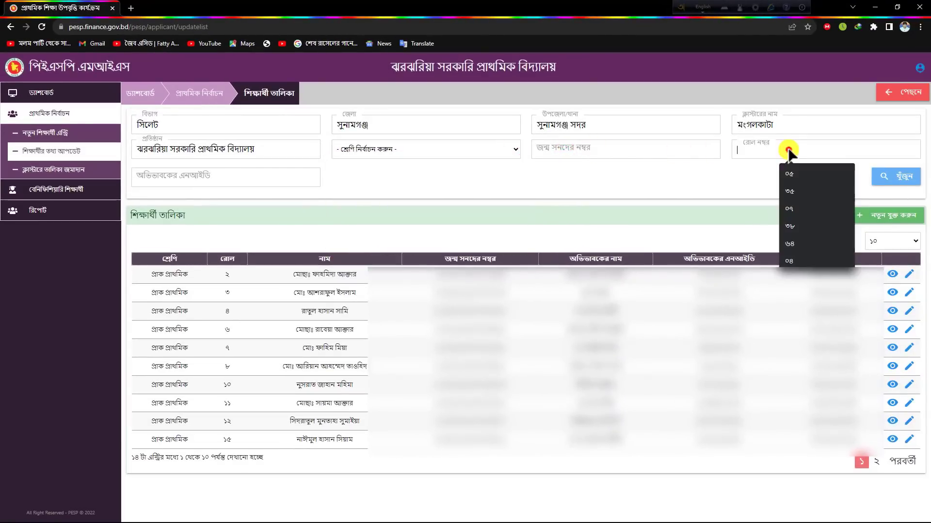
left_click(268, 175)
left_click(339, 175)
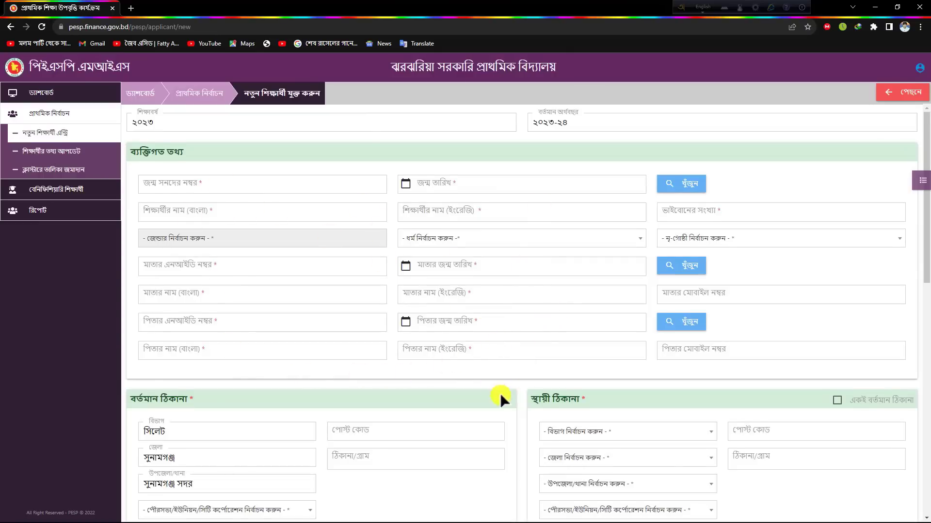
Examine the new student entry form's personal, address, current education, guardian and payment sections
scroll(499, 393, "down", 5)
scroll(498, 393, "down", 5)
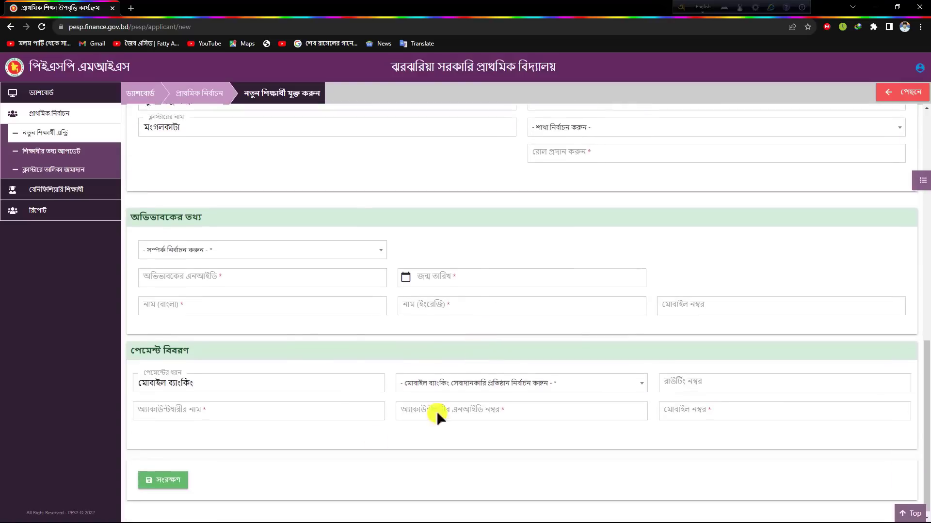
scroll(317, 414, "up", 10)
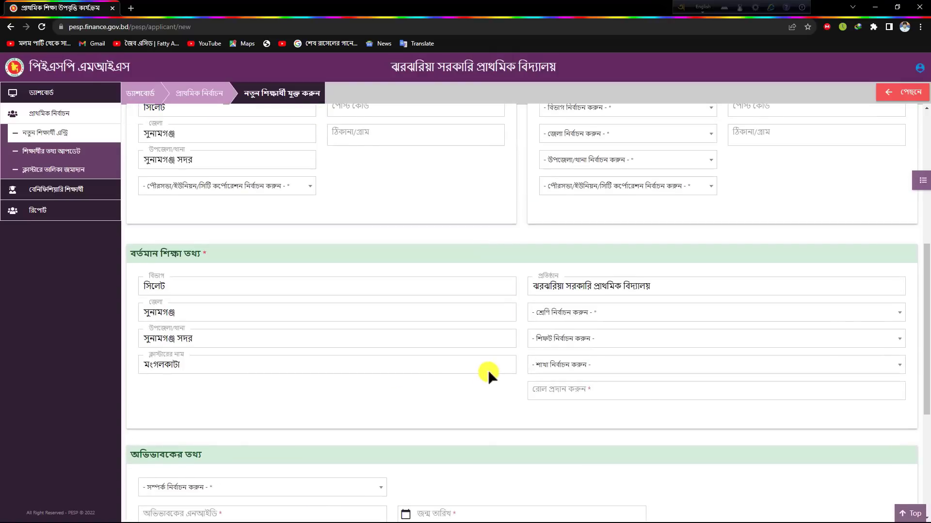
scroll(490, 359, "up", 2)
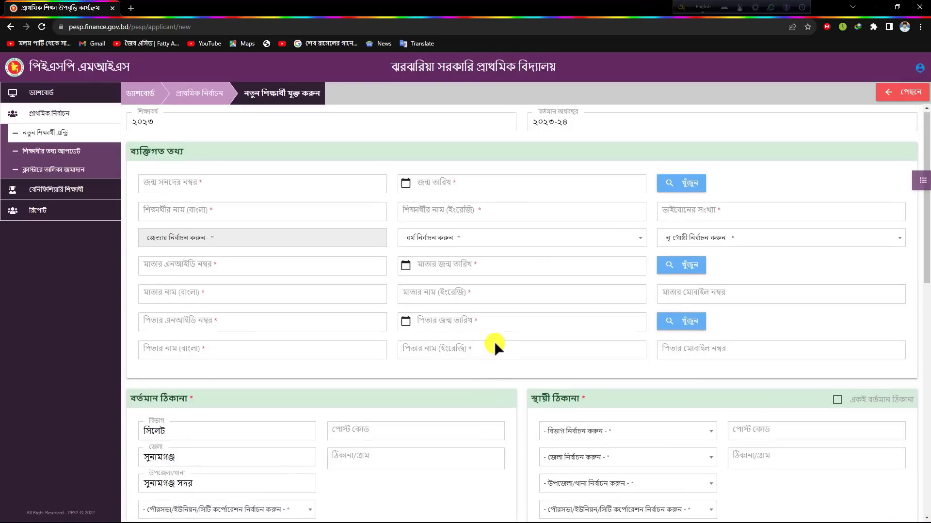
scroll(493, 341, "down", 4)
scroll(502, 347, "down", 4)
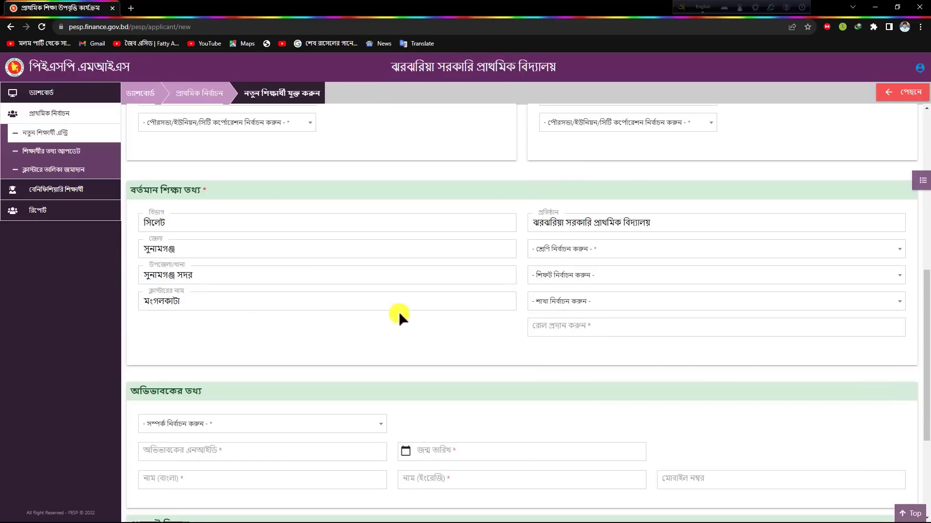
scroll(407, 312, "up", 4)
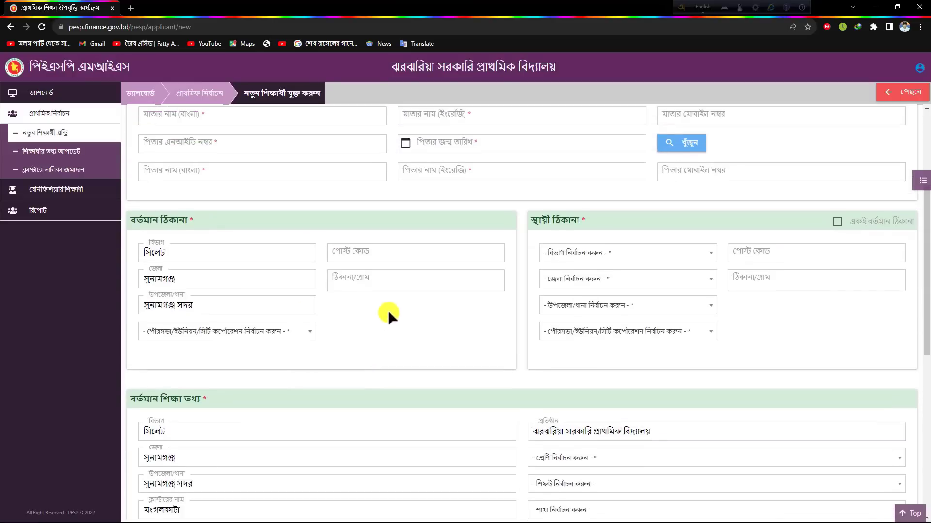
Set the municipality/union/city corporation in the current address section (বর্তমান ঠিকানা) to ওয়ার্ড নং - ০৪
left_click_drag(137, 215, 205, 216)
left_click(205, 217)
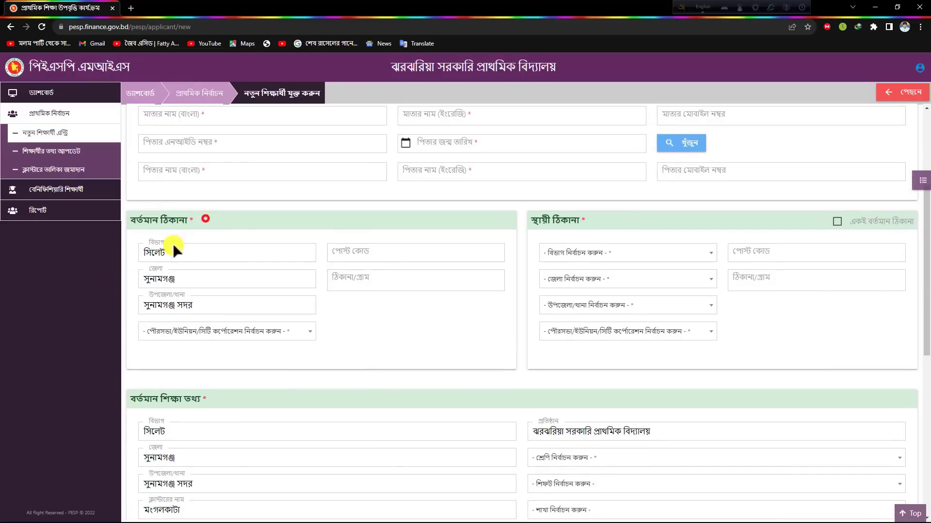
left_click(236, 331)
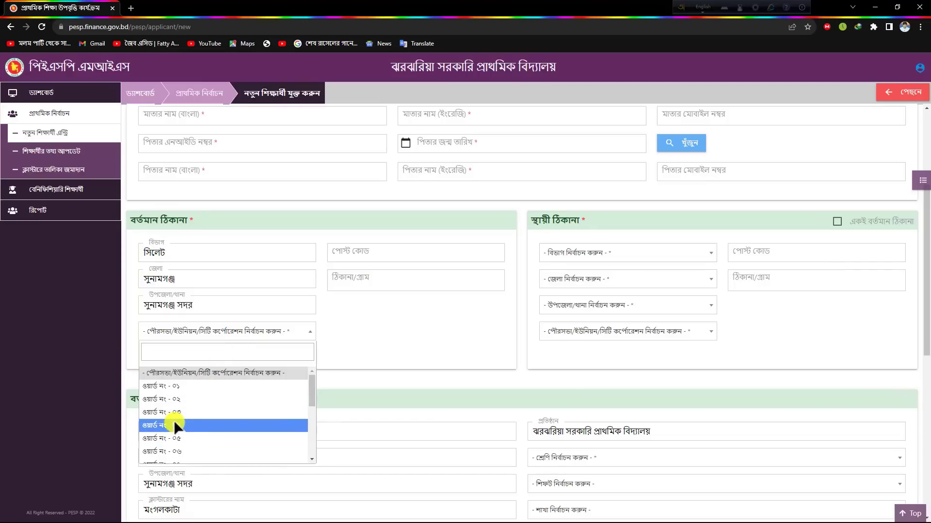
left_click(204, 424)
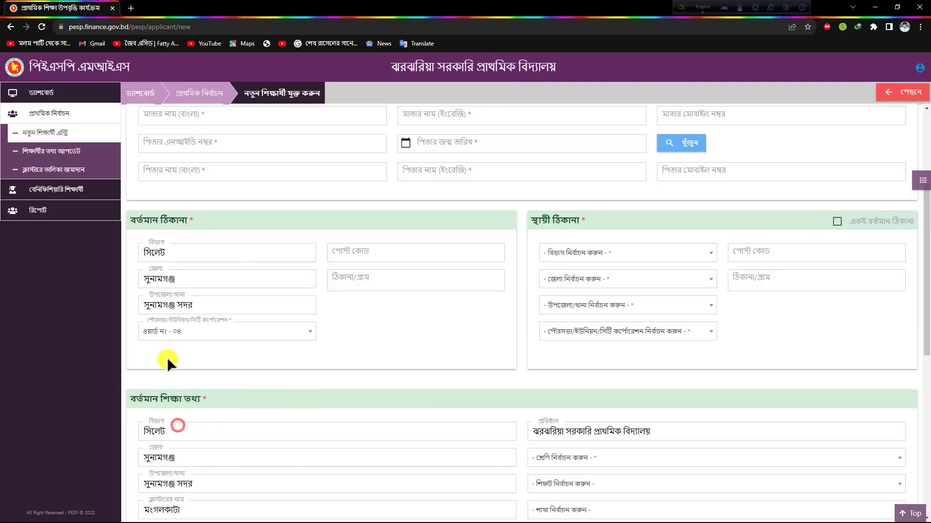
Try making the permanent address the same as the current address (একই বর্তমান ঠিকানা), and turn that option off again
left_click(837, 221)
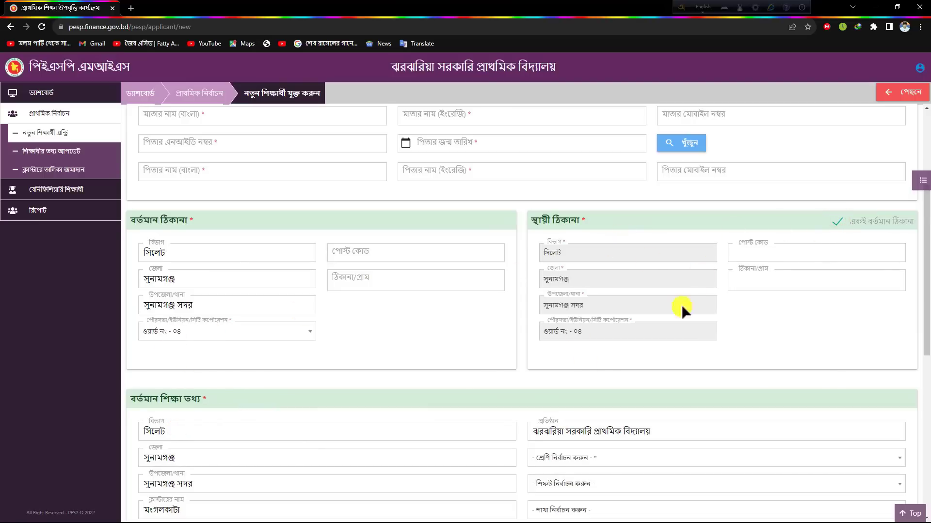
left_click(837, 222)
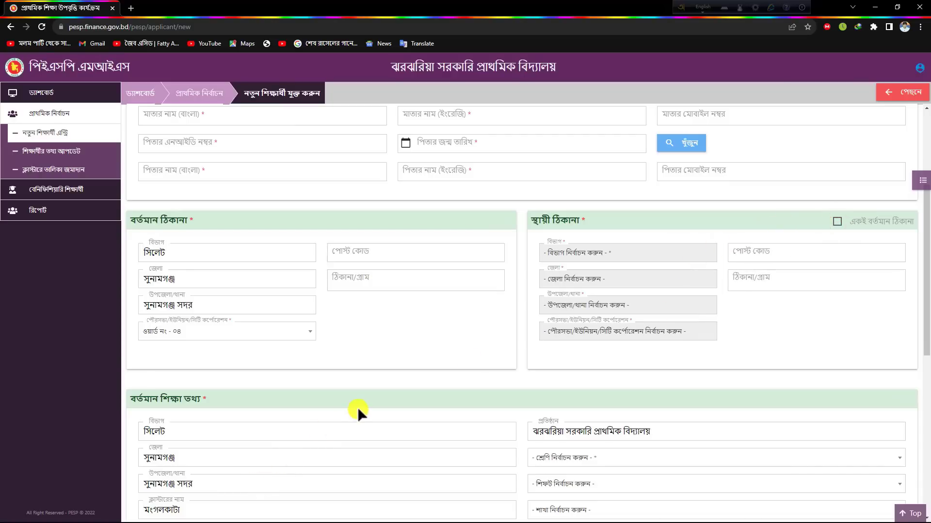
scroll(235, 249, "up", 3)
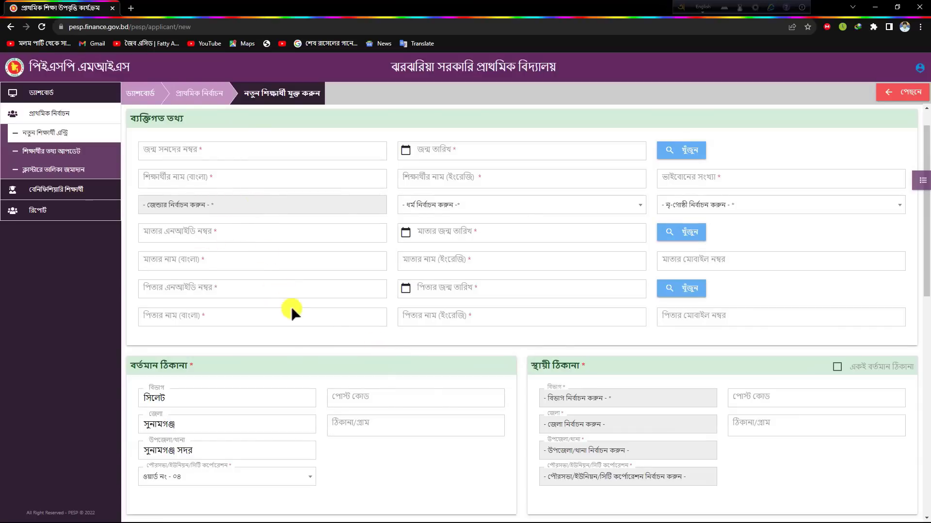
scroll(297, 286, "up", 1)
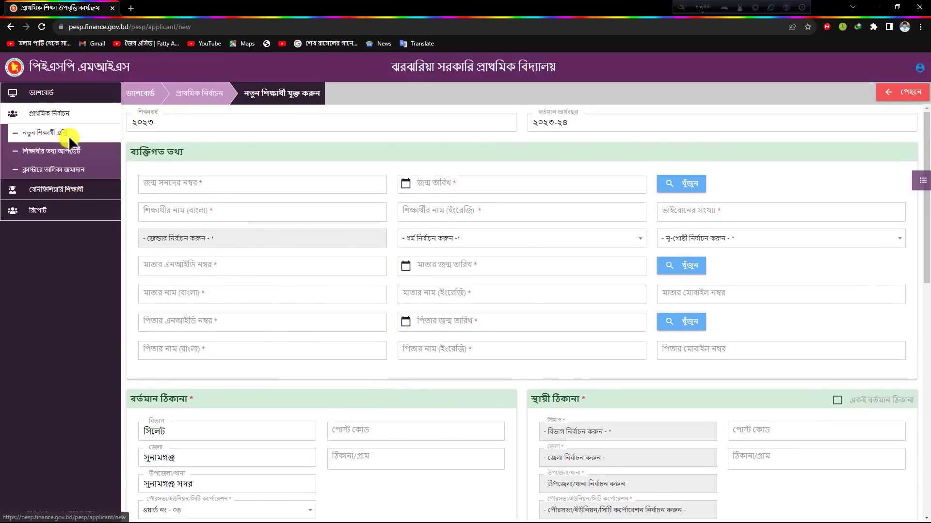
scroll(402, 468, "down", 1)
scroll(402, 467, "down", 2)
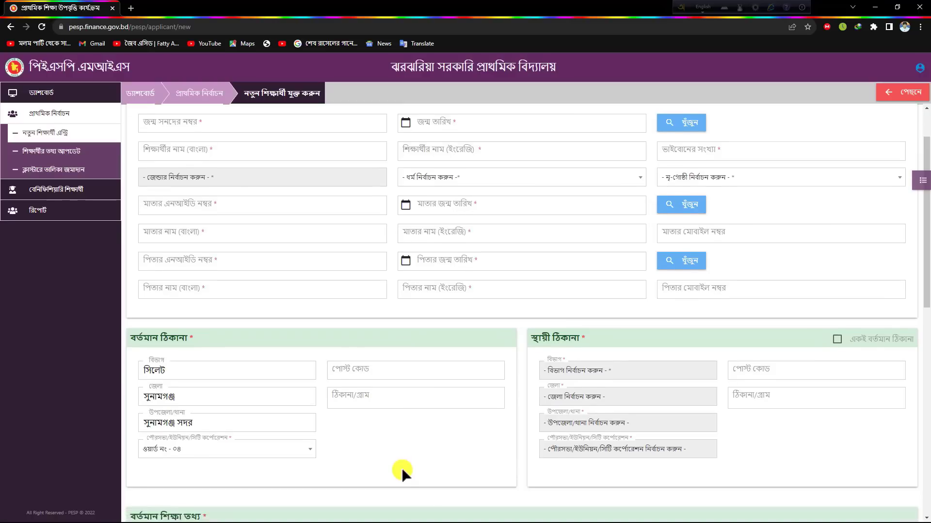
scroll(272, 317, "up", 3)
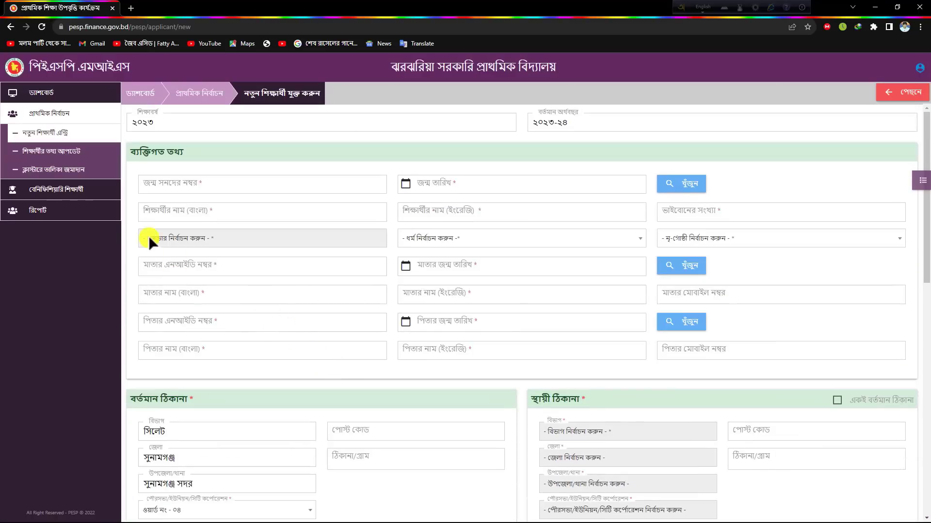
Open the student class update list (শিক্ষার্থীর শ্রেণি হালনাগাদ) for beneficiary students, reload the page and open the list again
left_click(57, 188)
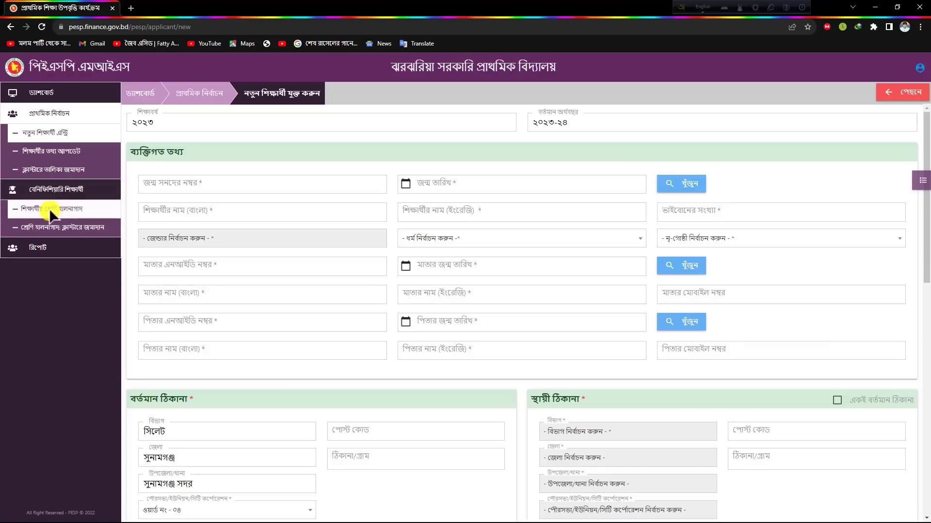
left_click(50, 208)
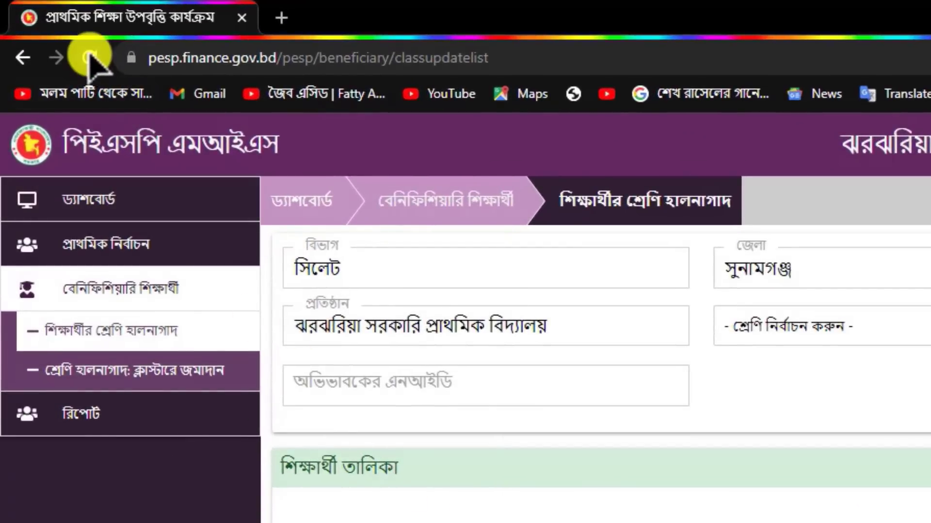
left_click(89, 57)
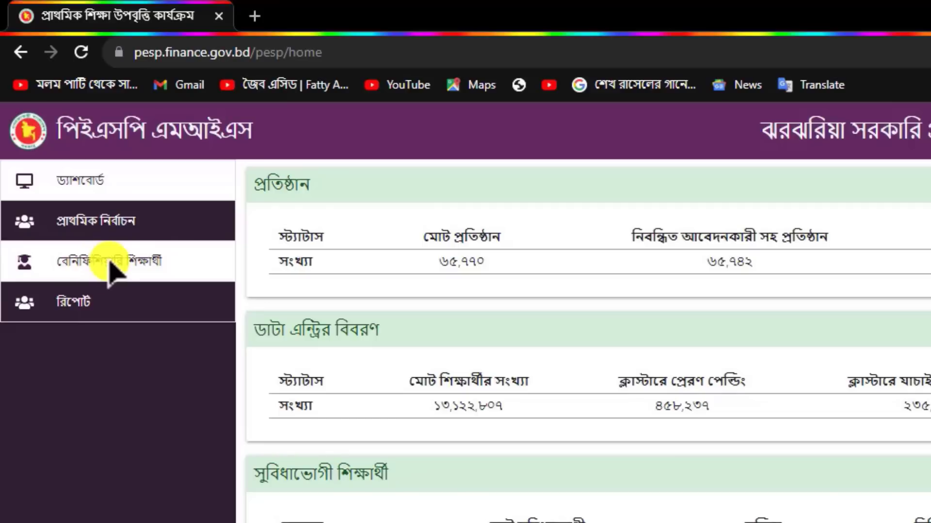
left_click(117, 259)
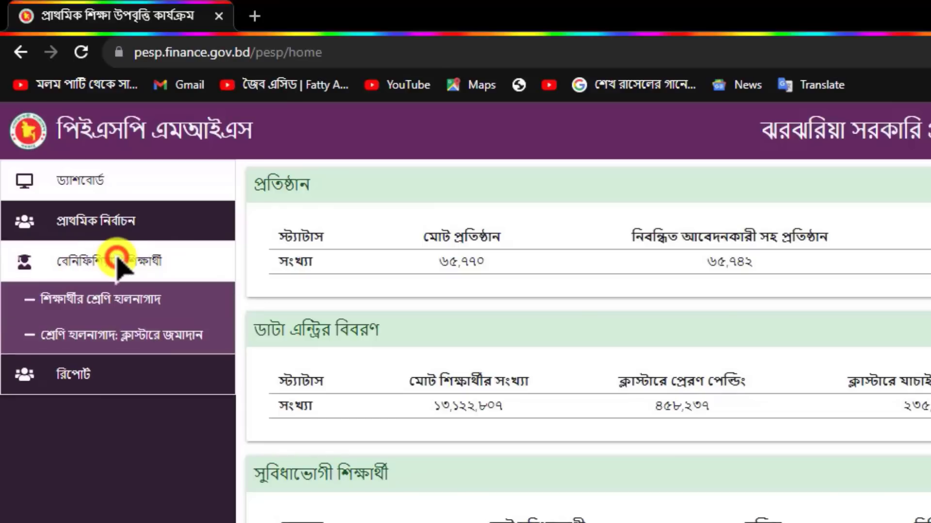
left_click(67, 301)
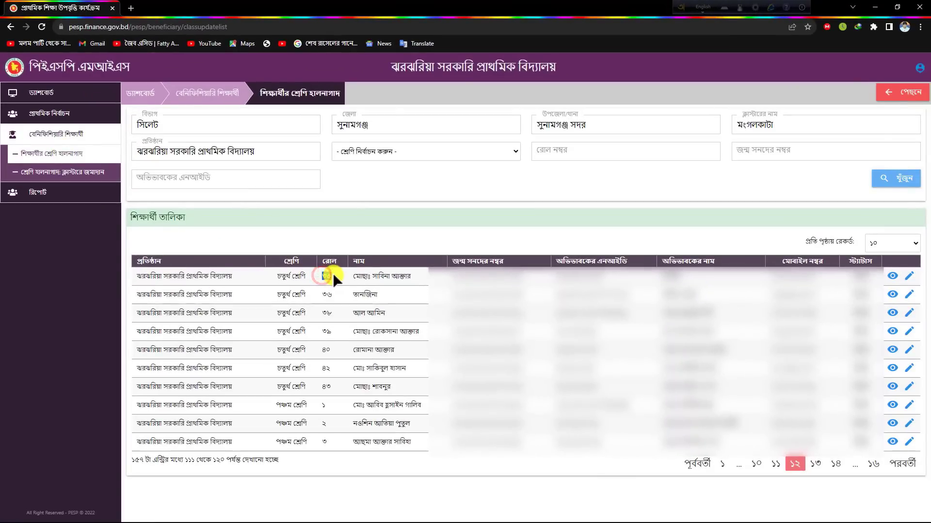
Try the reason পুনরাবৃত্তি in the class update form of the class four student with roll 35, and return to the list without saving
left_click(305, 274)
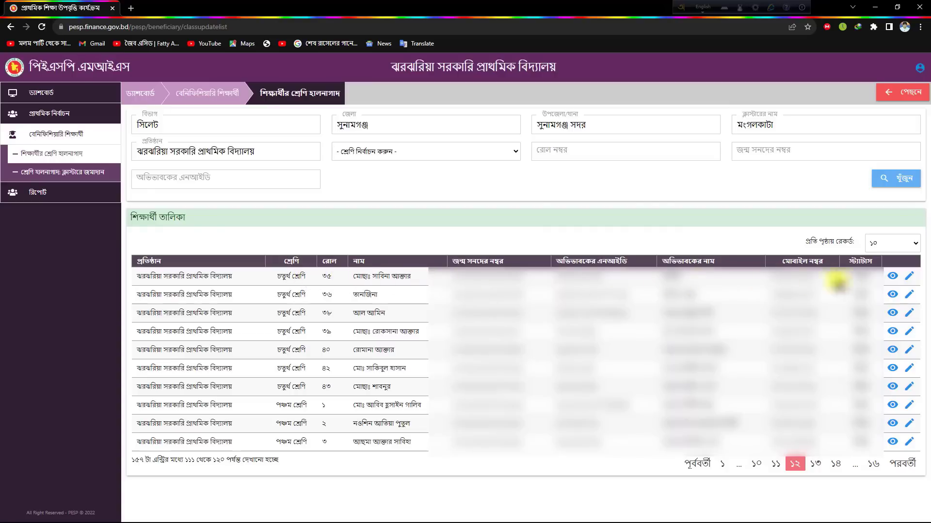
left_click(910, 275)
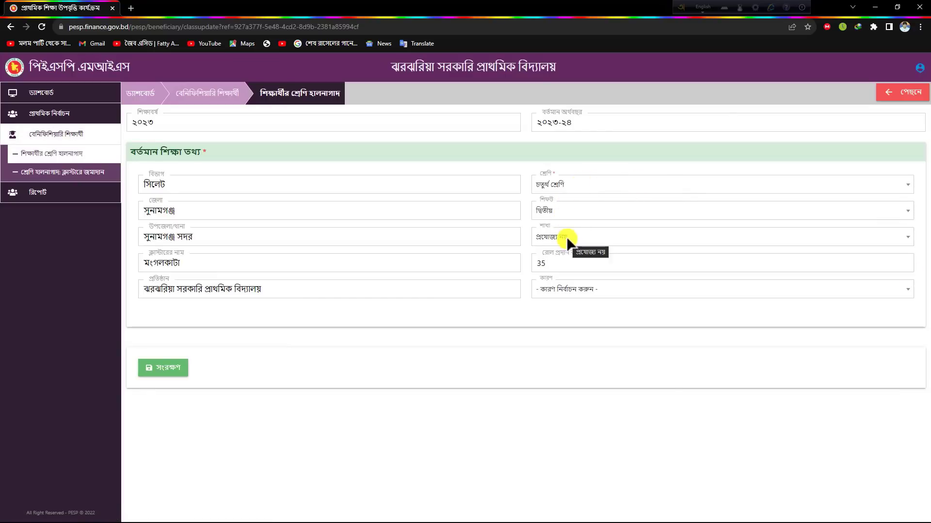
left_click(558, 263)
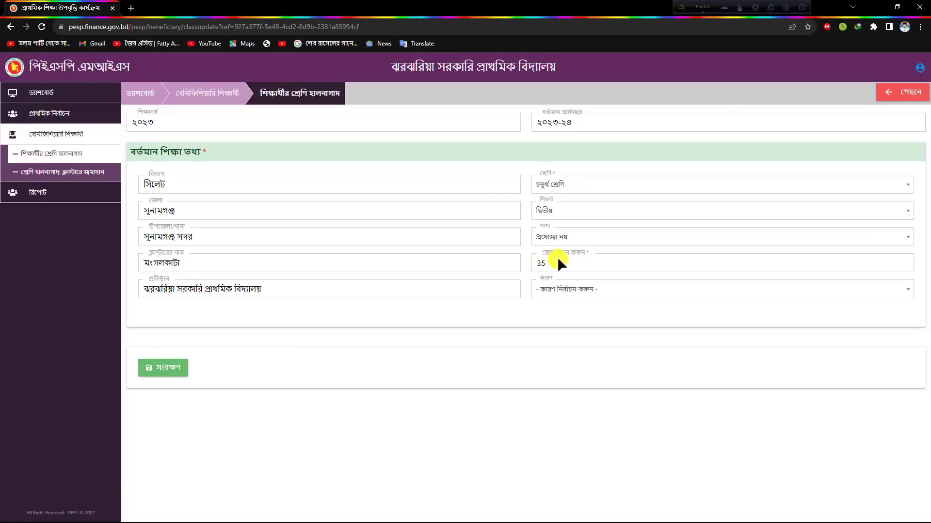
left_click(546, 289)
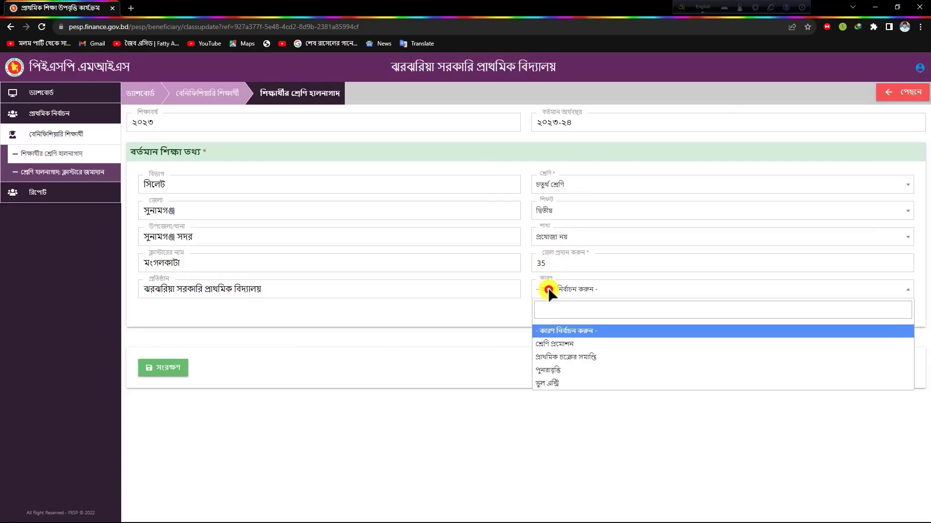
left_click(543, 371)
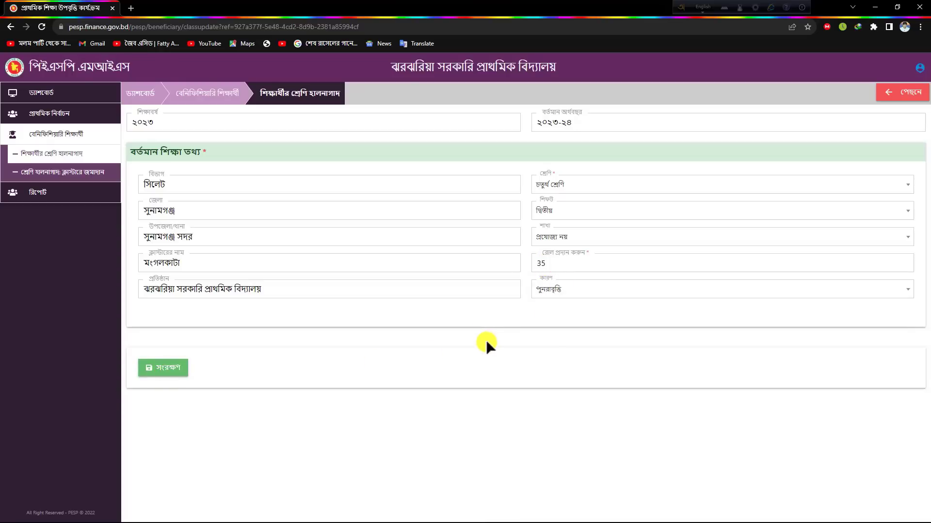
left_click(56, 151)
Try the reason ভুল এন্ট্রি in the class update form of the class four student with roll 38, and return to the list without saving
left_click(353, 295)
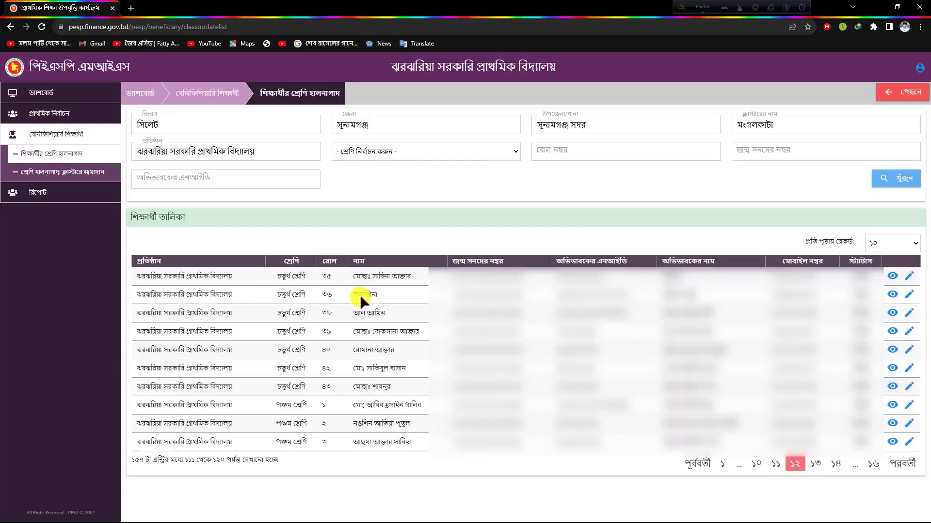
left_click_drag(352, 295, 387, 296)
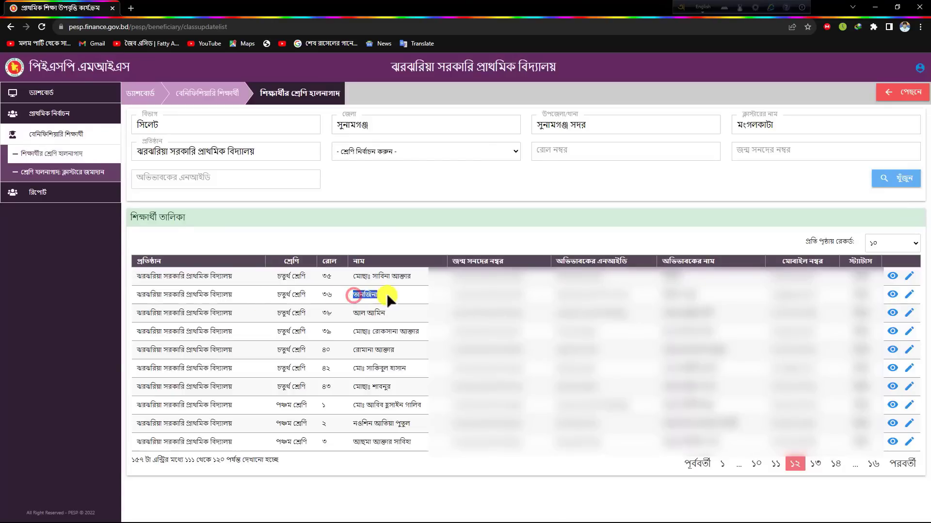
left_click(296, 295)
left_click_drag(278, 293, 306, 293)
left_click_drag(277, 312, 313, 312)
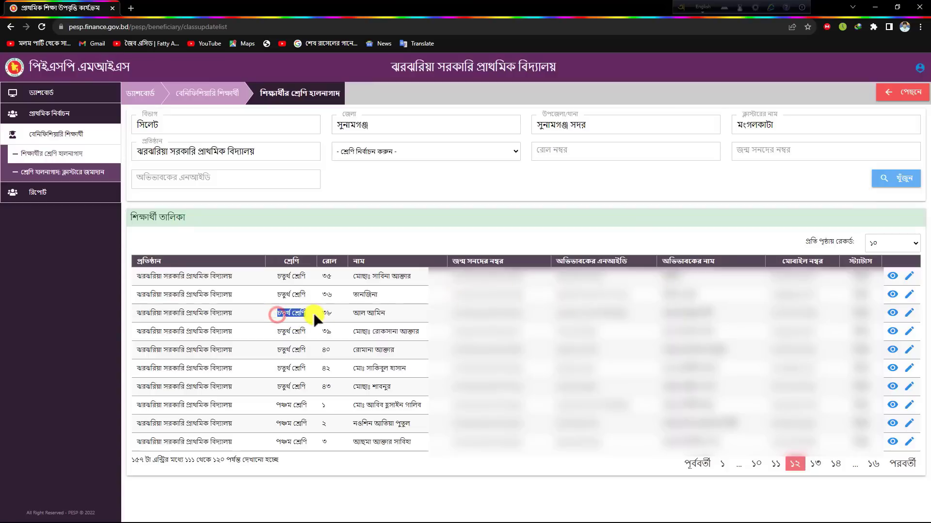
left_click(907, 313)
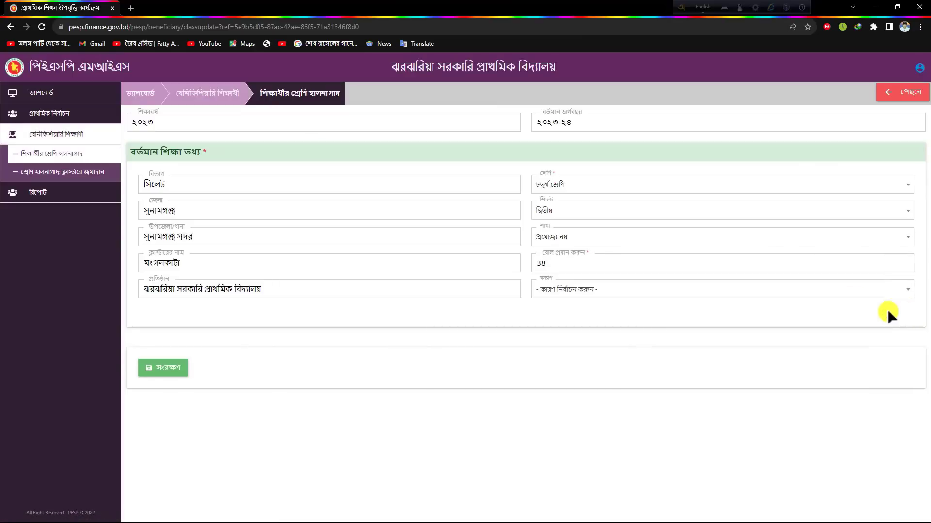
left_click(551, 288)
left_click(552, 380)
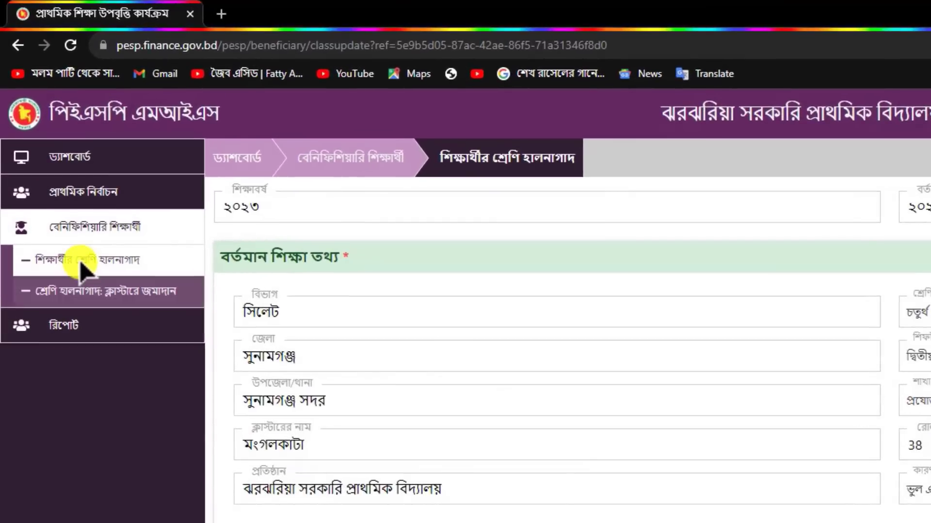
left_click(48, 154)
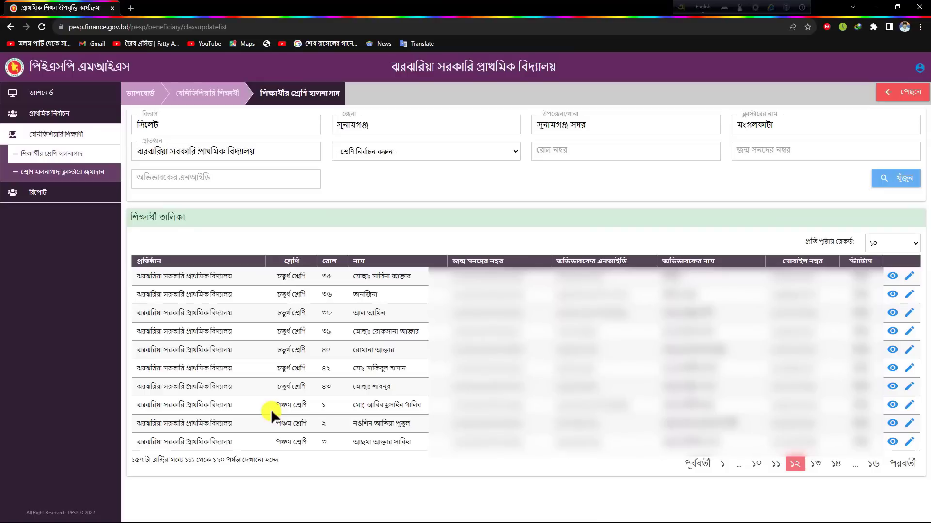
In the class update form of the class five student with roll 1, set the class to ষষ্ঠ শ্রেণি and the reason to প্রাথমিক চক্রের সমাপ্তি
left_click_drag(276, 405, 315, 404)
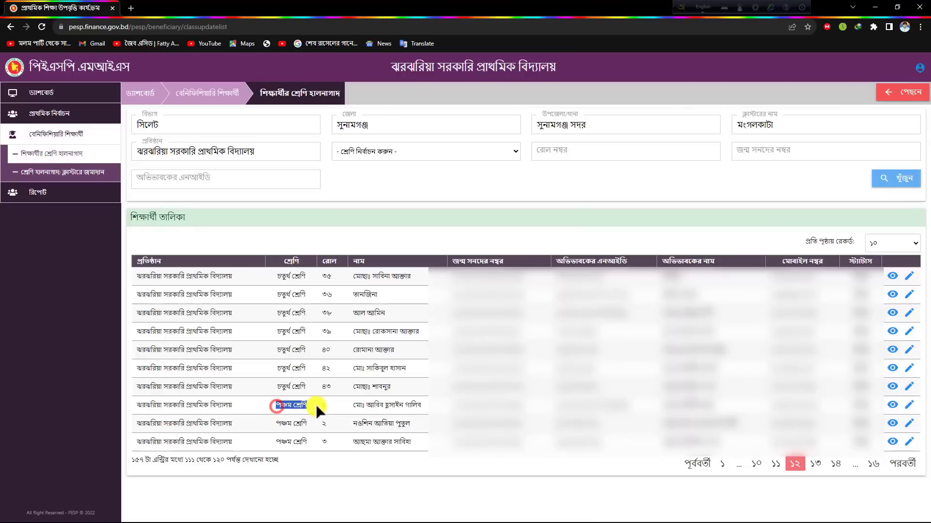
left_click(316, 406)
left_click(908, 405)
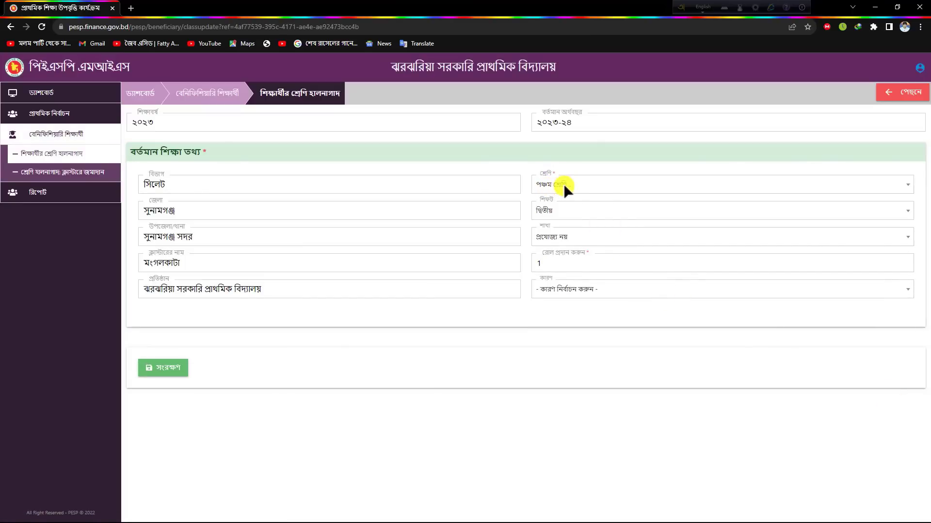
left_click(562, 183)
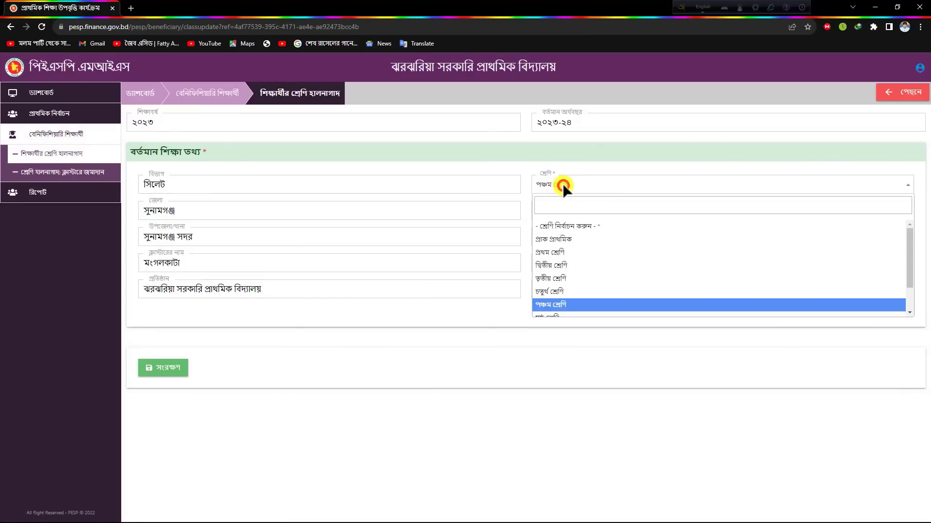
left_click(557, 314)
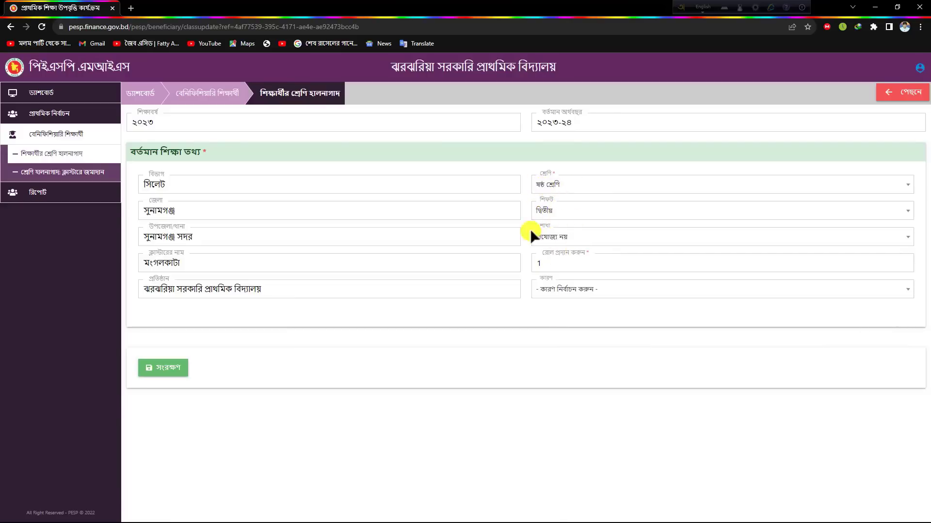
left_click(550, 287)
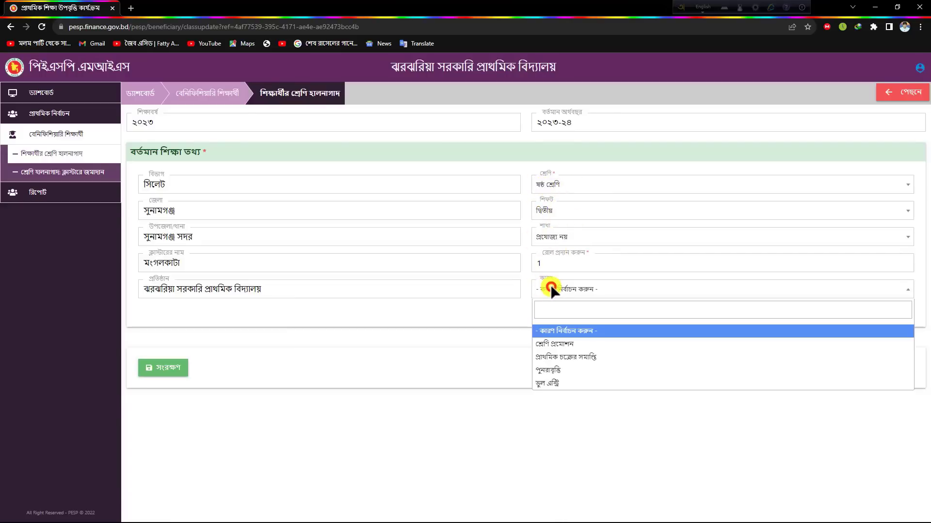
left_click(569, 357)
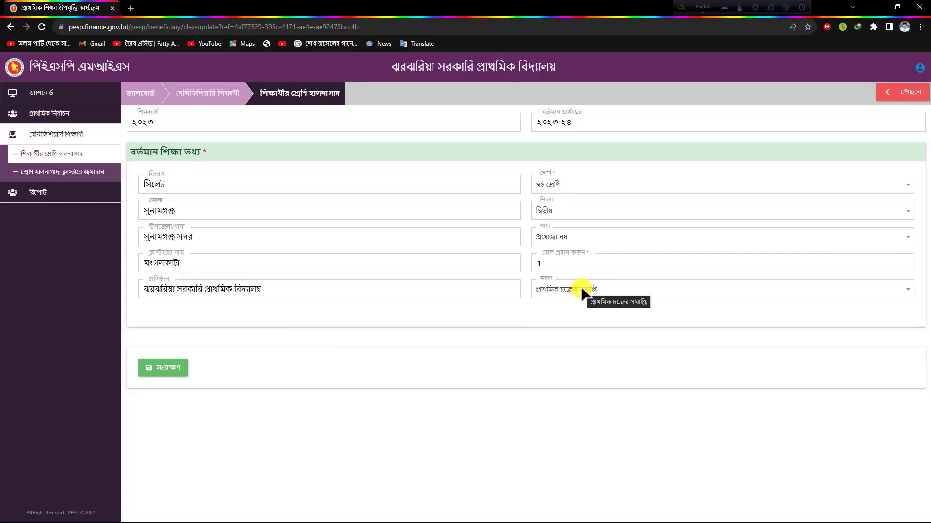
Switch the roll 1 student's class to পঞ্চম শ্রেণি and again to ষষ্ঠ শ্রেণি, and return to the class update list without saving
left_click(557, 183)
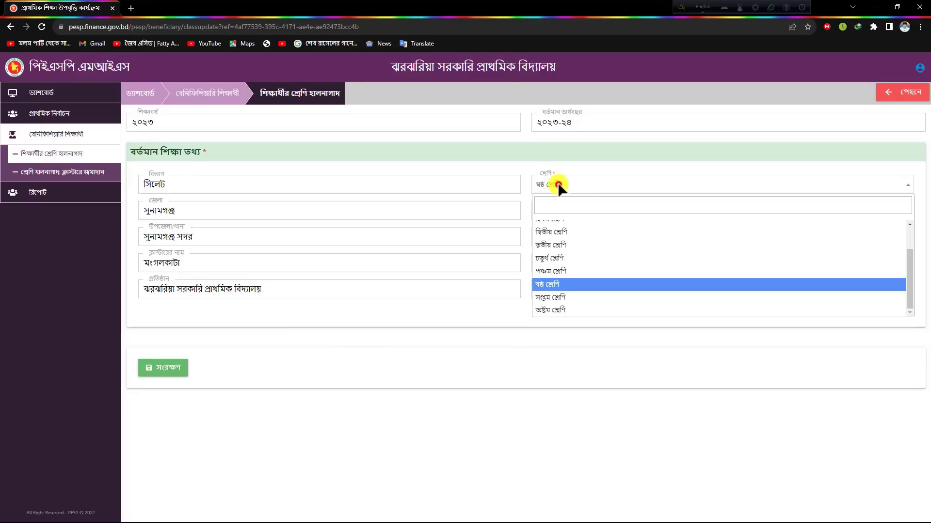
left_click(557, 272)
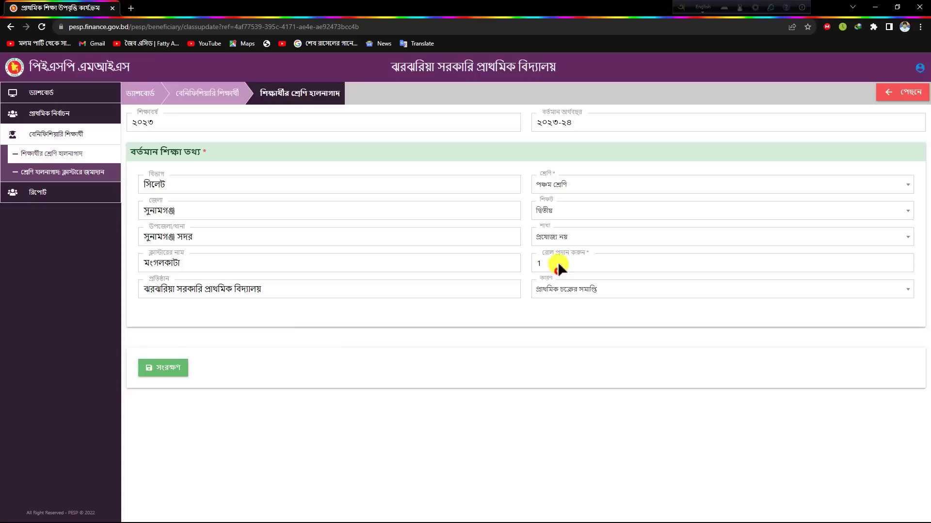
left_click(551, 183)
scroll(551, 309, "down", 1)
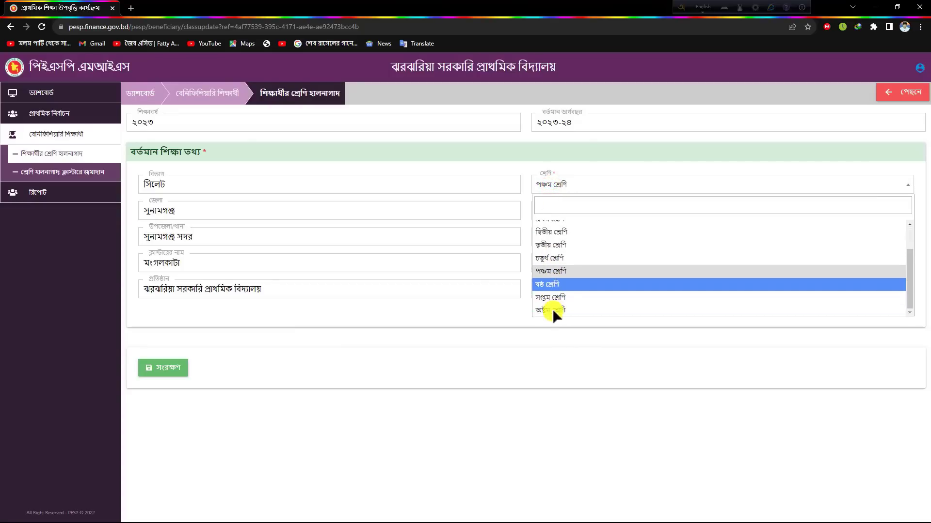
left_click(550, 285)
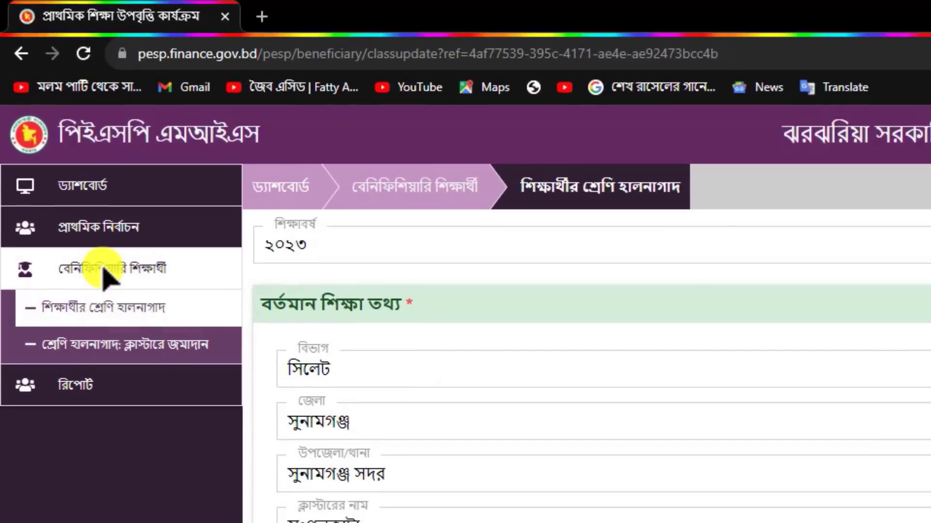
left_click(100, 303)
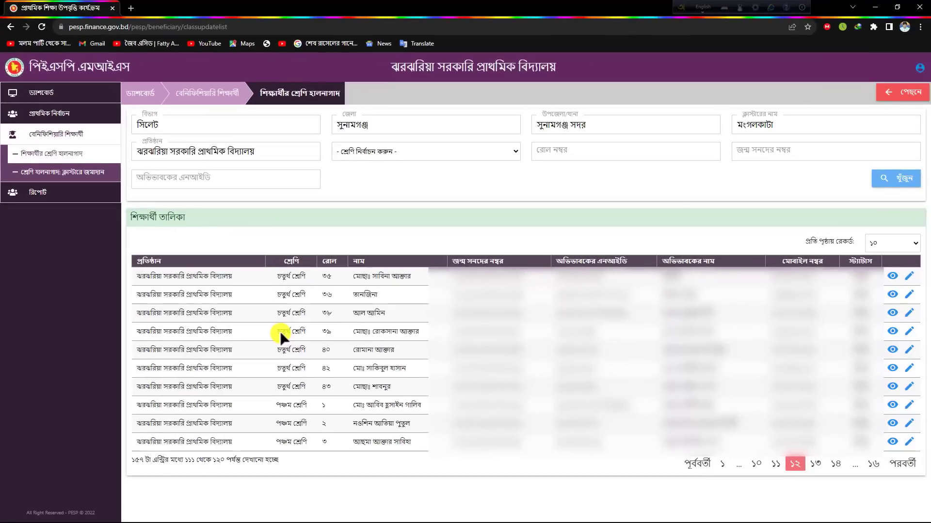
Examine the name of the class four student with roll 39 and the birth certificate and guardian NID entries of the class five student with roll 3
left_click_drag(352, 330, 420, 330)
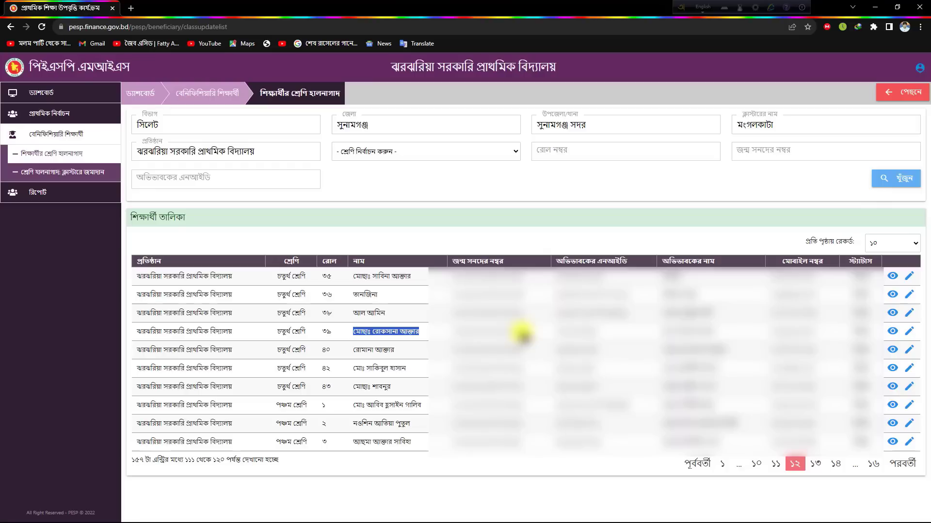
left_click(522, 334)
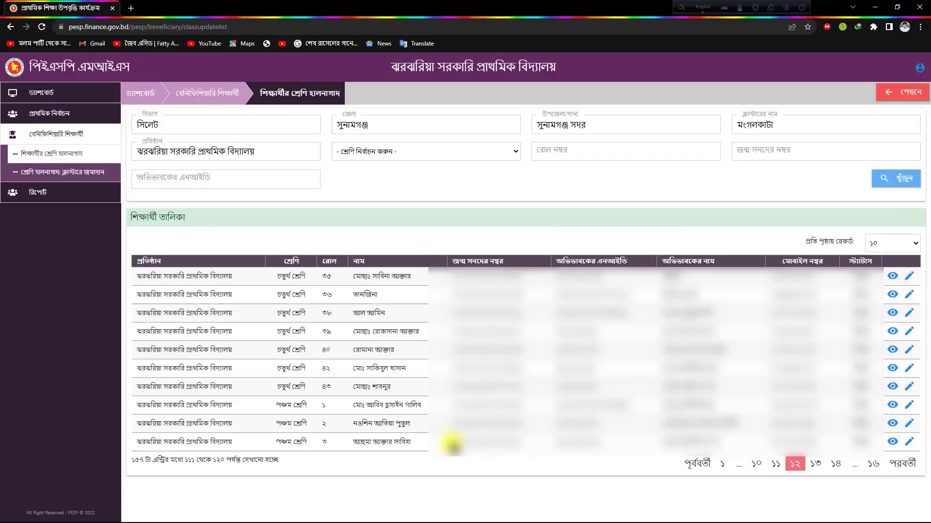
left_click_drag(455, 442, 533, 441)
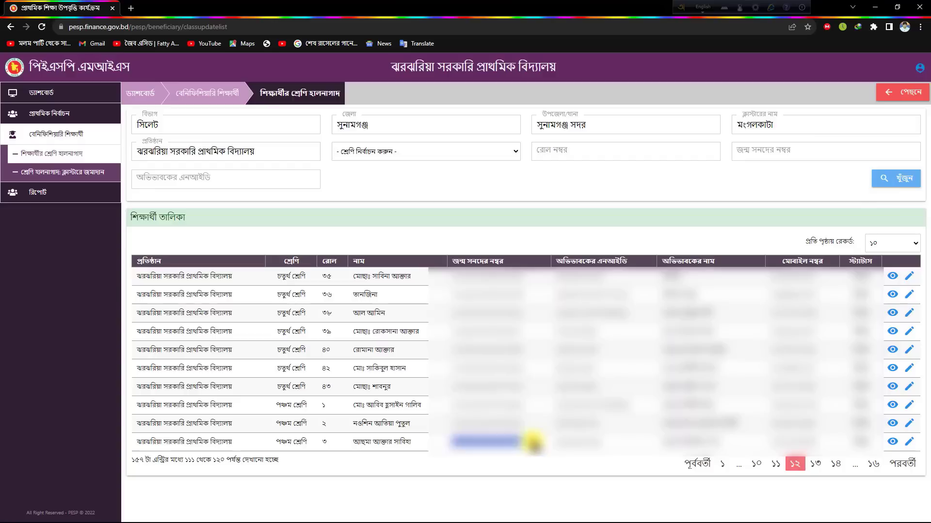
left_click(533, 442)
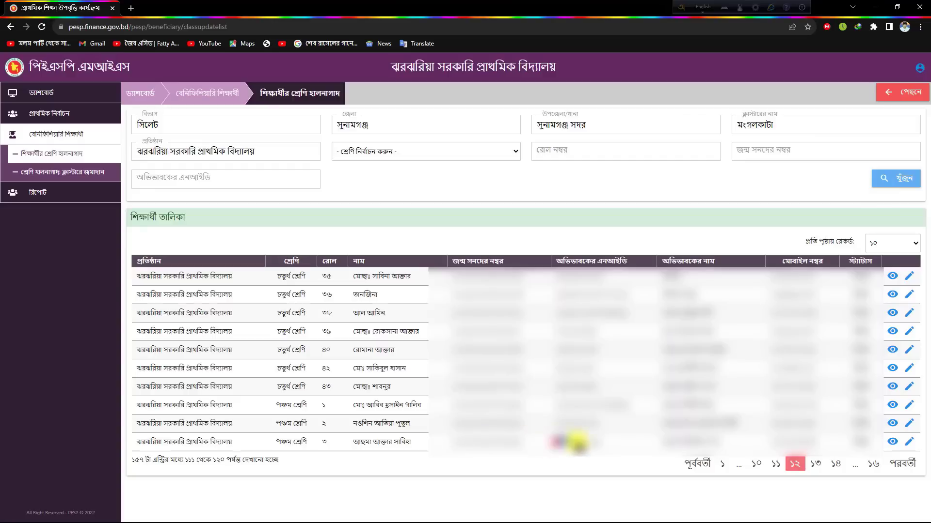
double_click(568, 442)
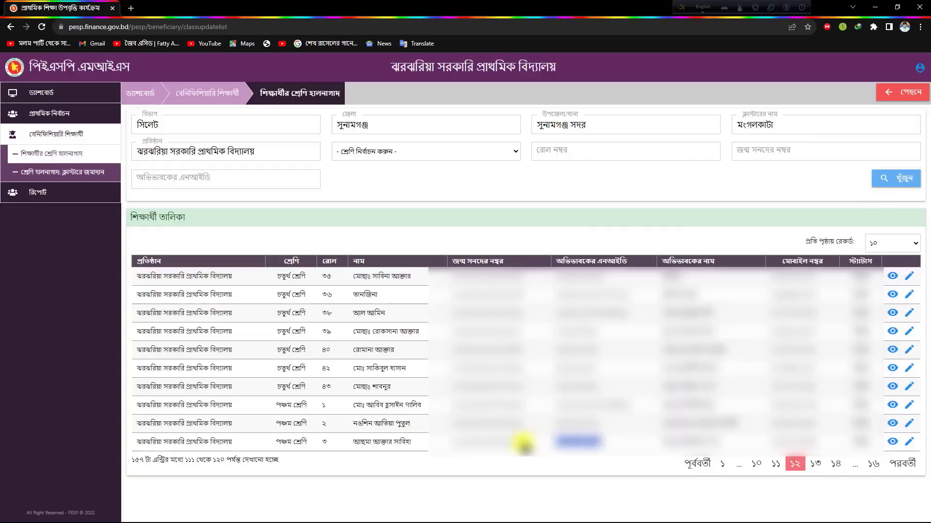
Examine the birth certificate number entry of the class five student with roll 3
double_click(523, 442)
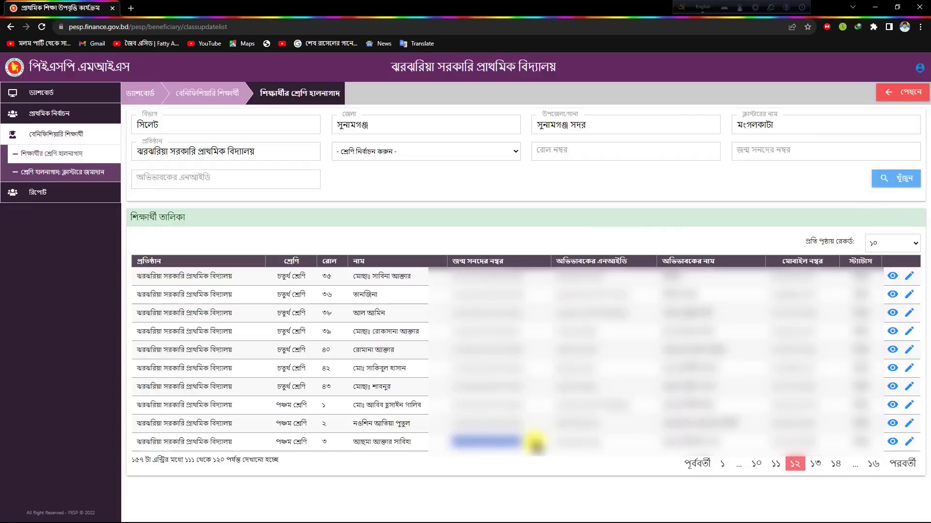
left_click(535, 442)
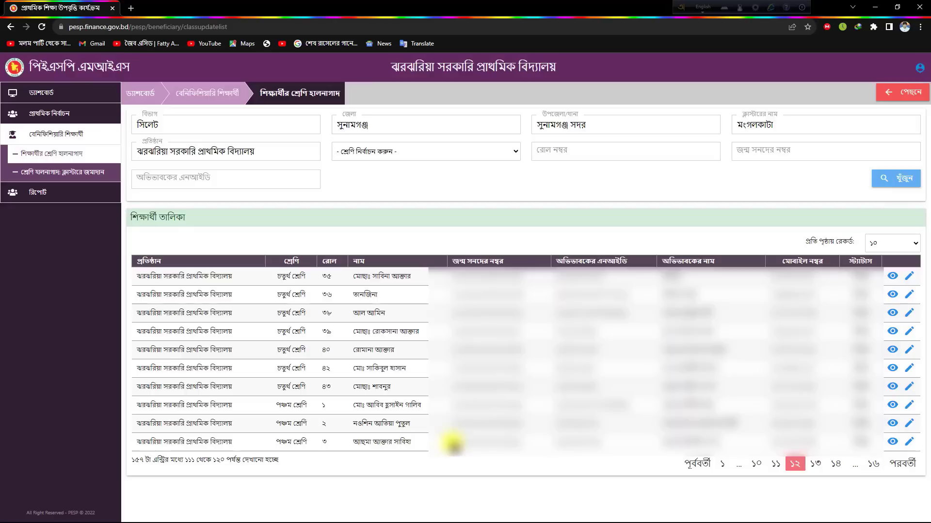
left_click_drag(445, 442, 521, 443)
left_click(531, 443)
Go to the শ্রেণি হালনাগাদ: ক্লাস্টারে জমাদান list and increase the records per page so all students fit on one page
left_click(86, 172)
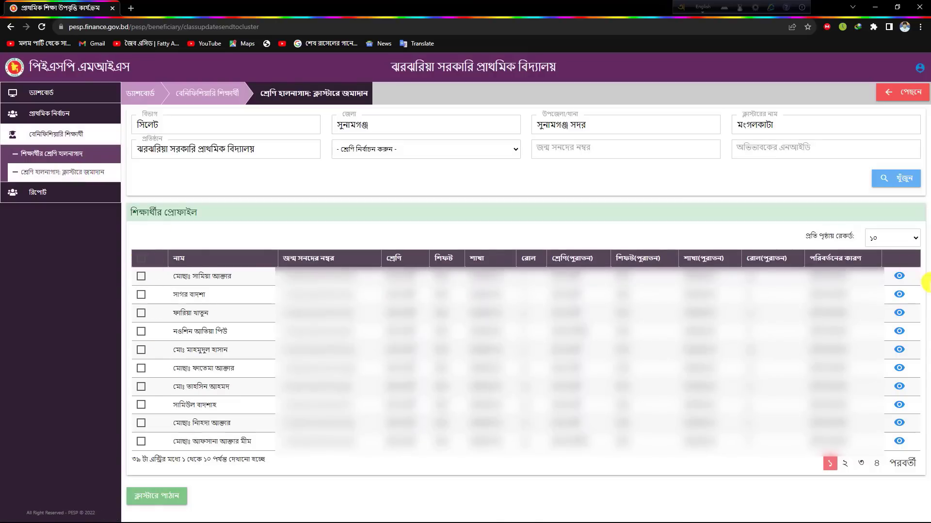
left_click(916, 239)
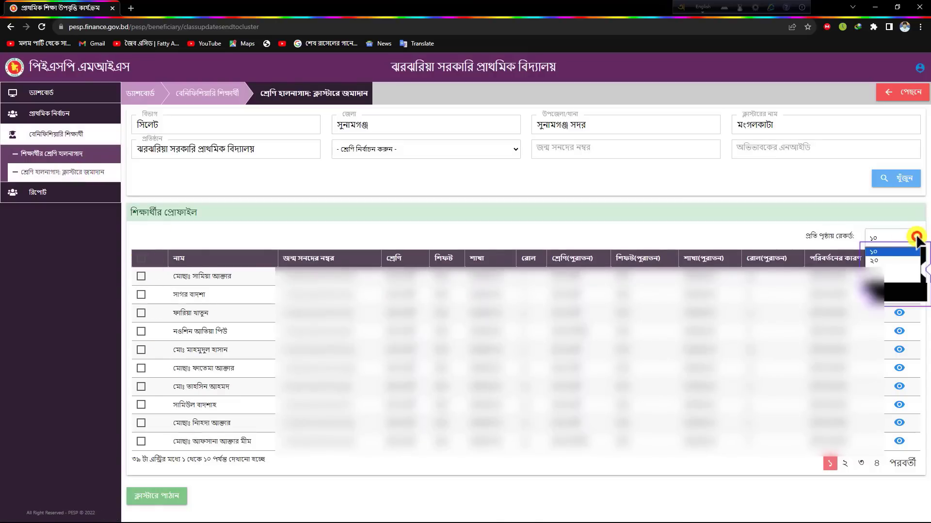
left_click(888, 266)
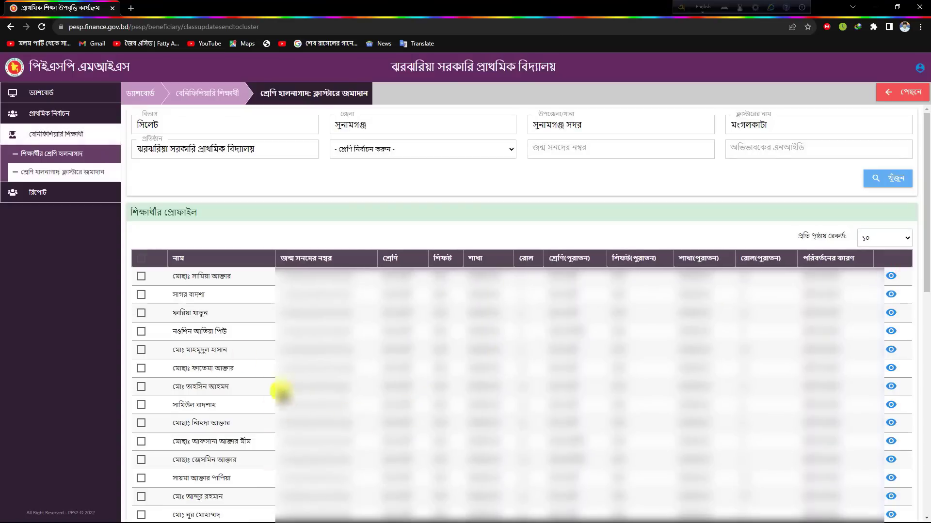
Select all students in the cluster submission list, review the list to its end, and clear the selection without sending
left_click(141, 260)
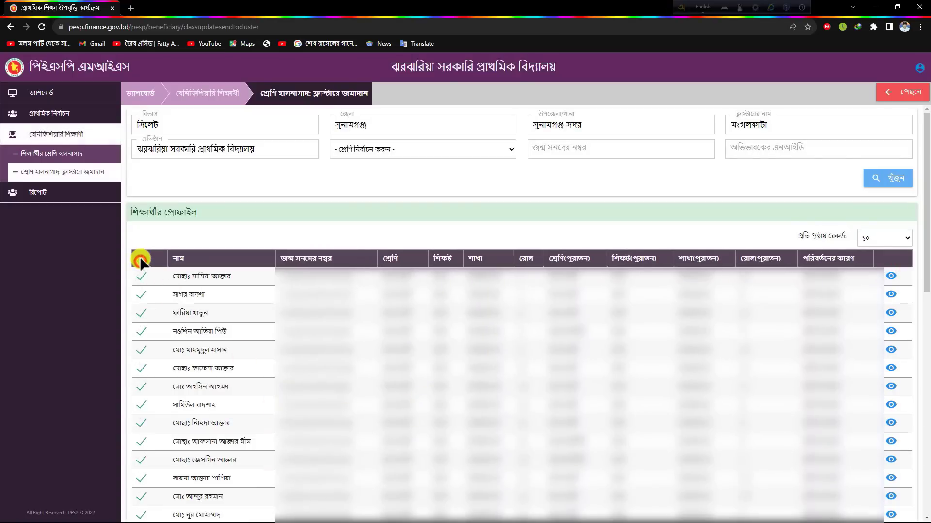
scroll(165, 393, "down", 10)
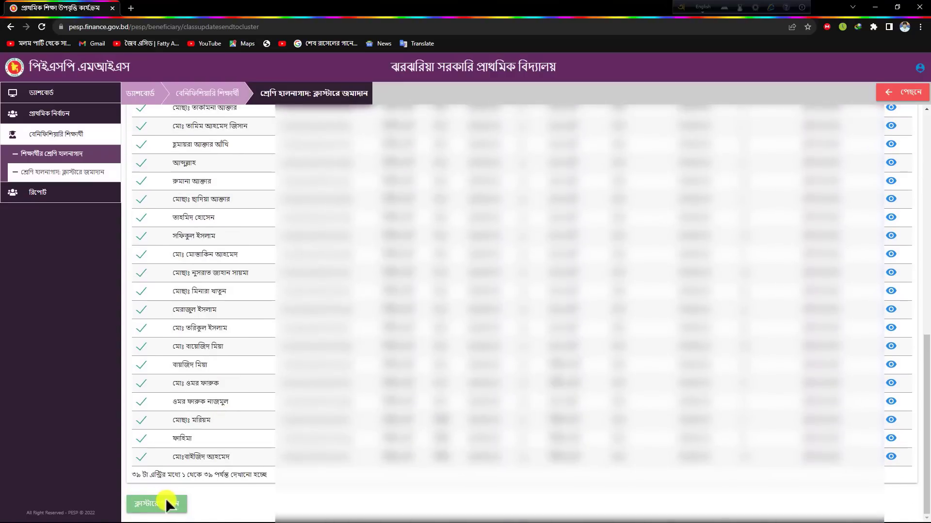
scroll(291, 461, "up", 4)
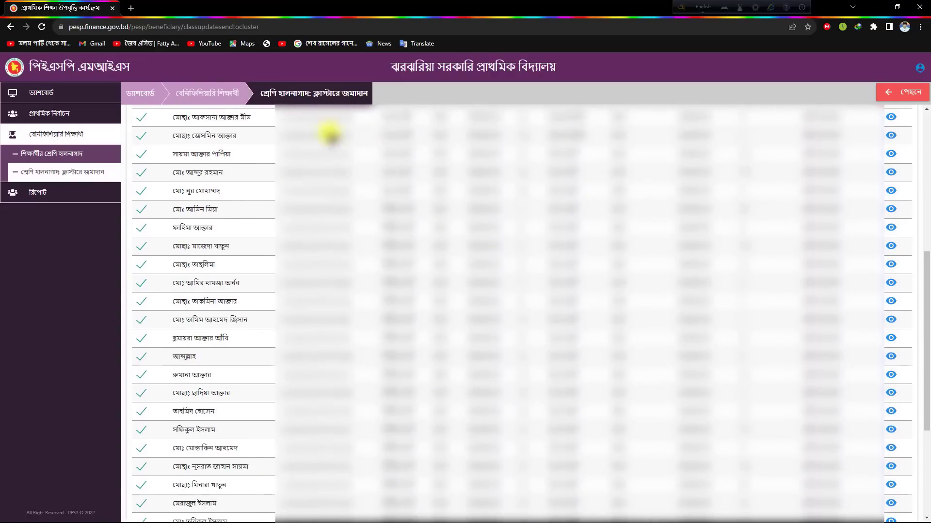
scroll(307, 285, "up", 7)
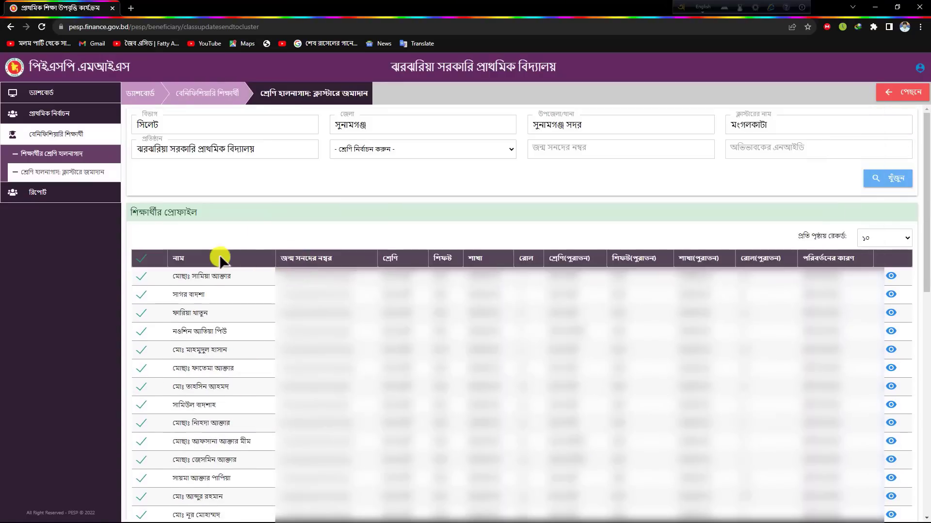
left_click(140, 258)
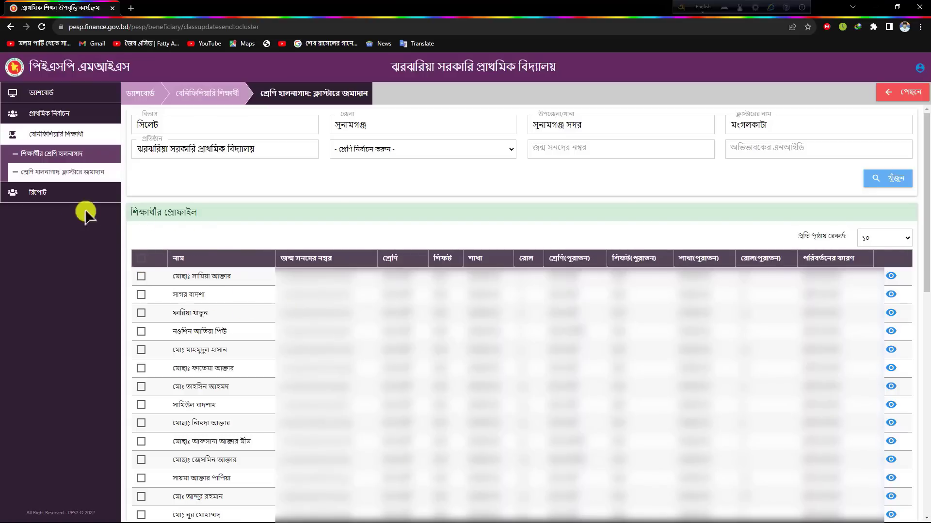
Generate the student report আবেদনকারীর বিস্তারিত প্রতিবেদন and download it as Applicant Detail Report_2.pdf
left_click(34, 192)
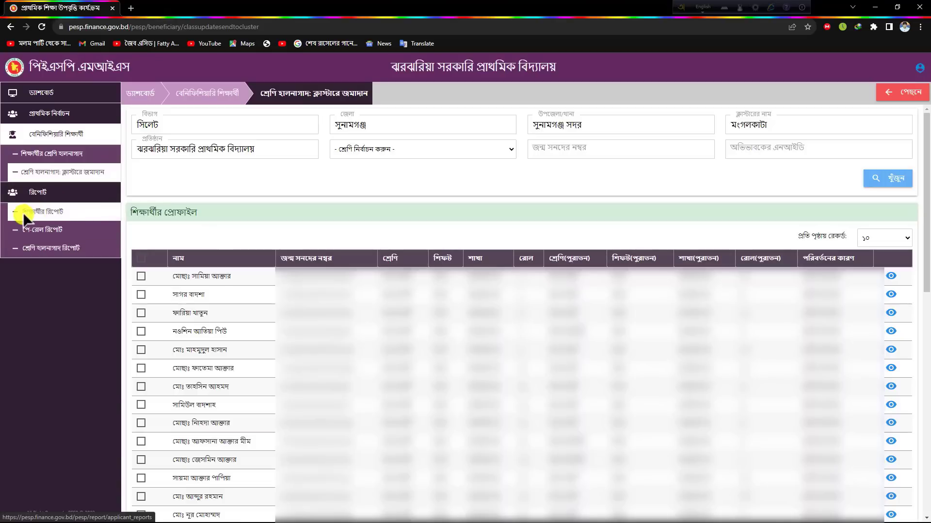
left_click(51, 208)
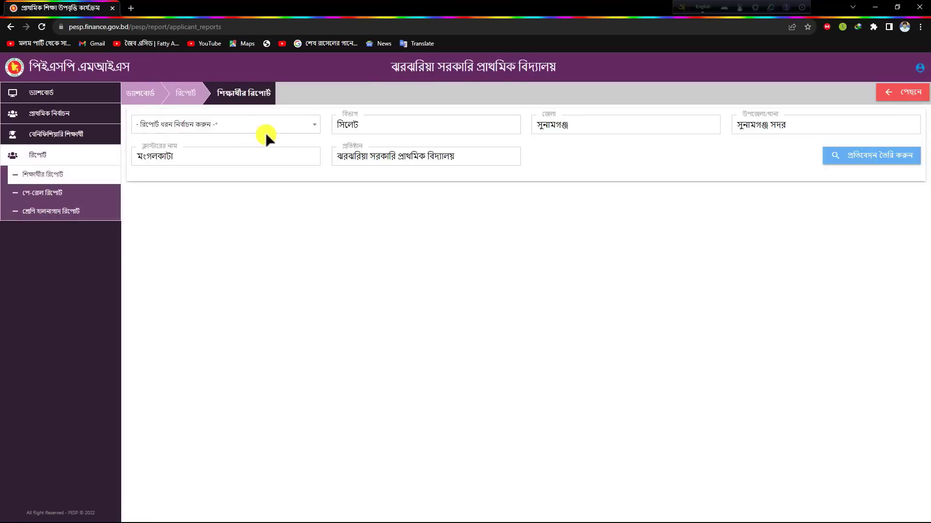
left_click(280, 126)
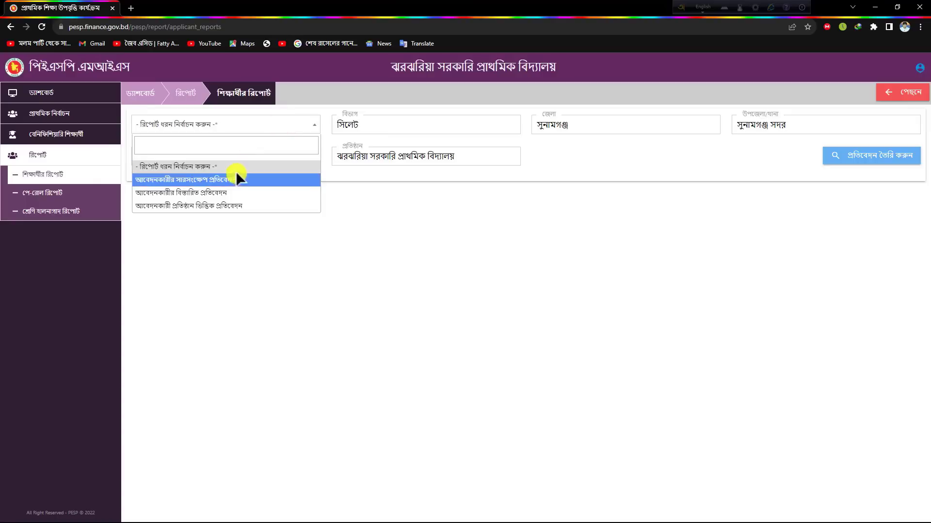
left_click(225, 192)
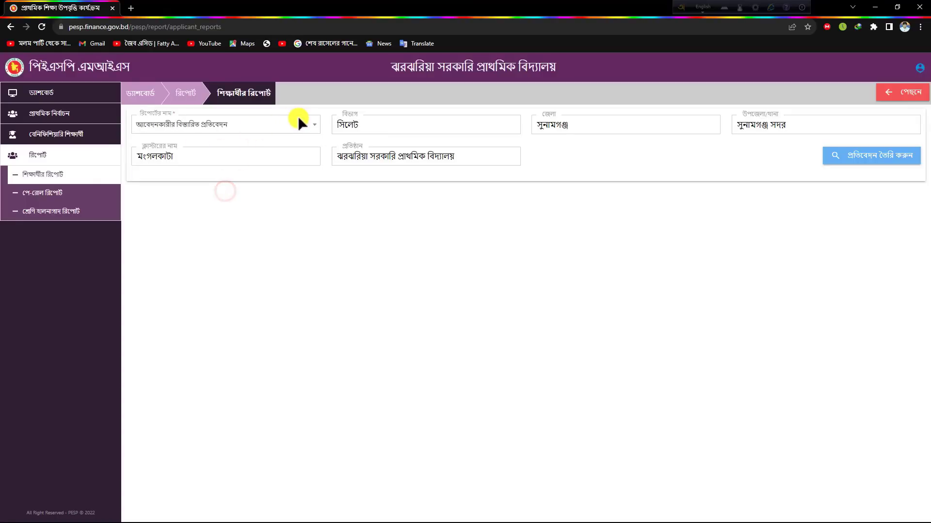
left_click(854, 153)
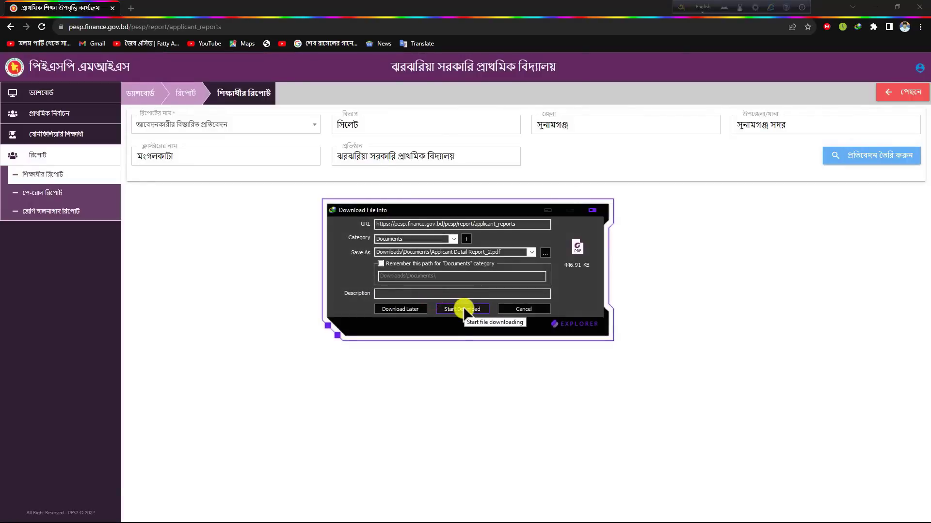
left_click(463, 308)
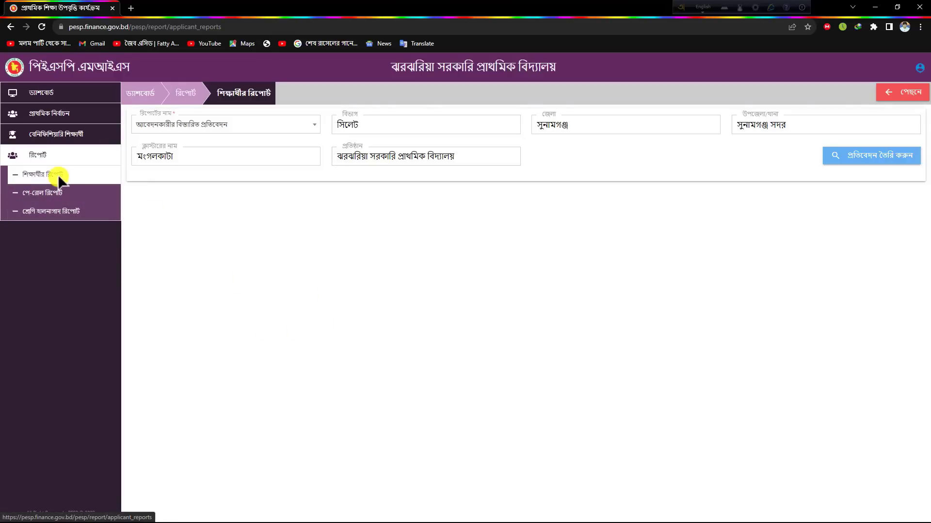
Switch to File Explorer, open Applicant Detail Report_2.pdf from Downloads\Documents, and examine the first student's name and class
key("alt+Tab")
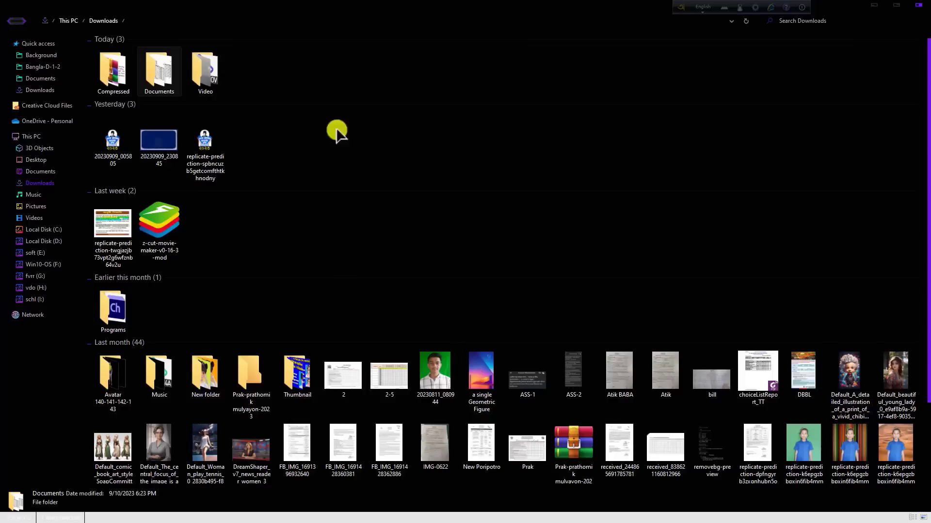
double_click(157, 80)
key("a")
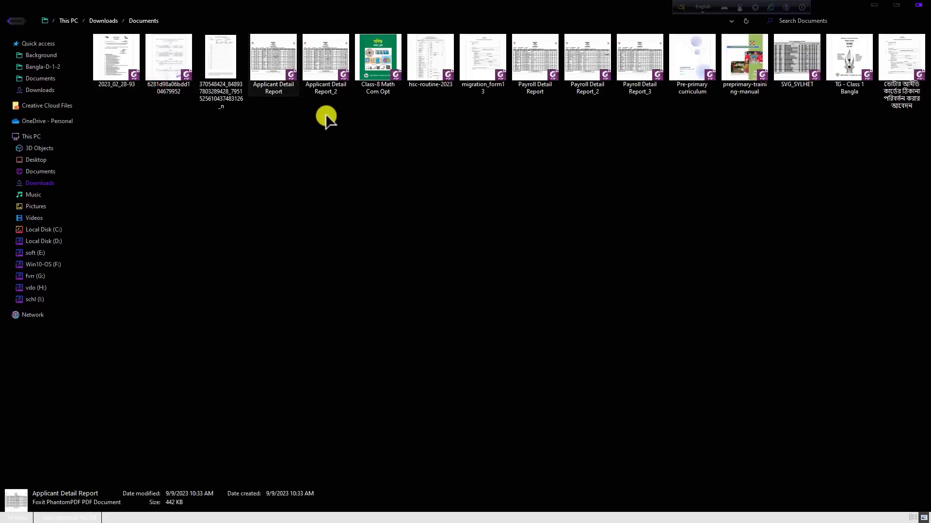
double_click(315, 46)
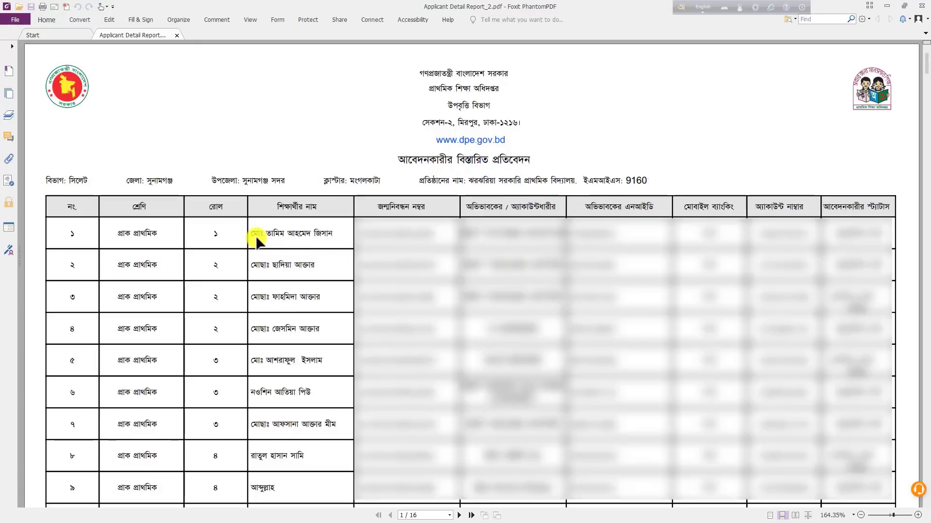
left_click_drag(252, 233, 339, 234)
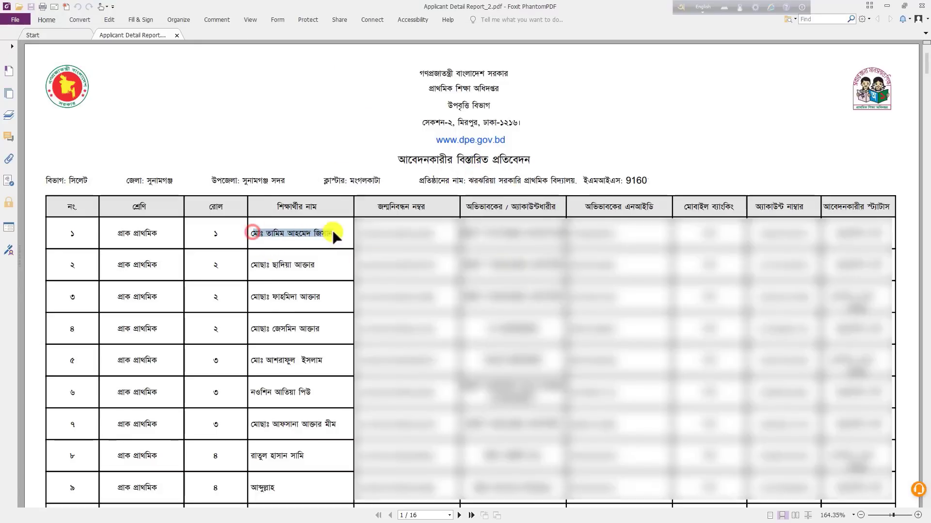
left_click(158, 235)
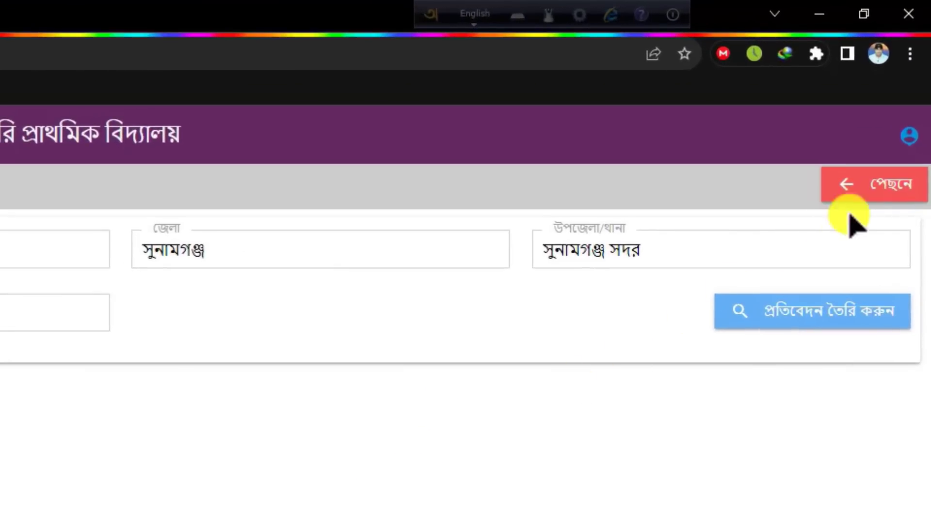
Log out of the school's account from the student report page
left_click(904, 132)
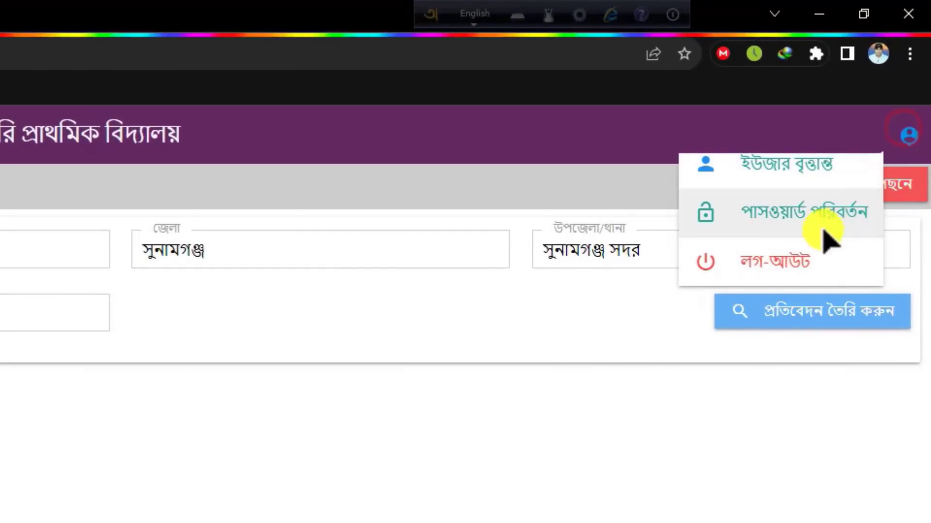
left_click(783, 260)
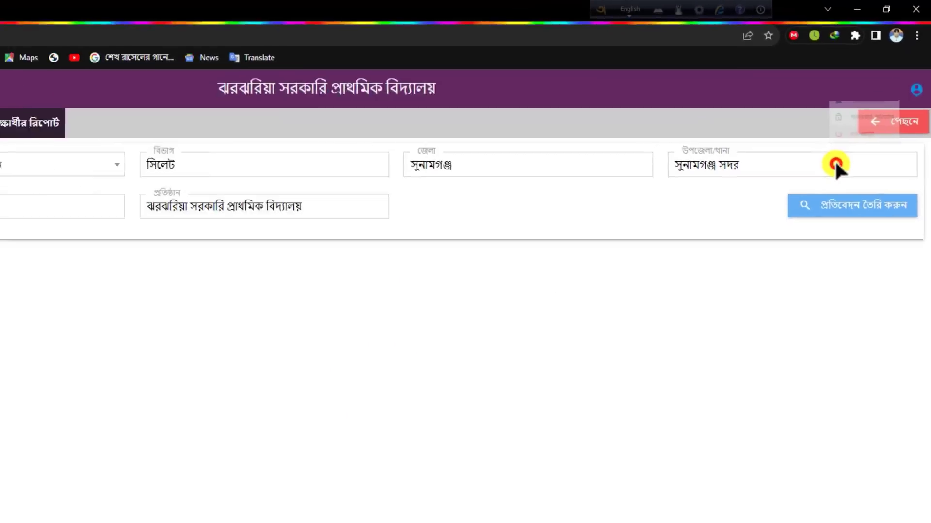